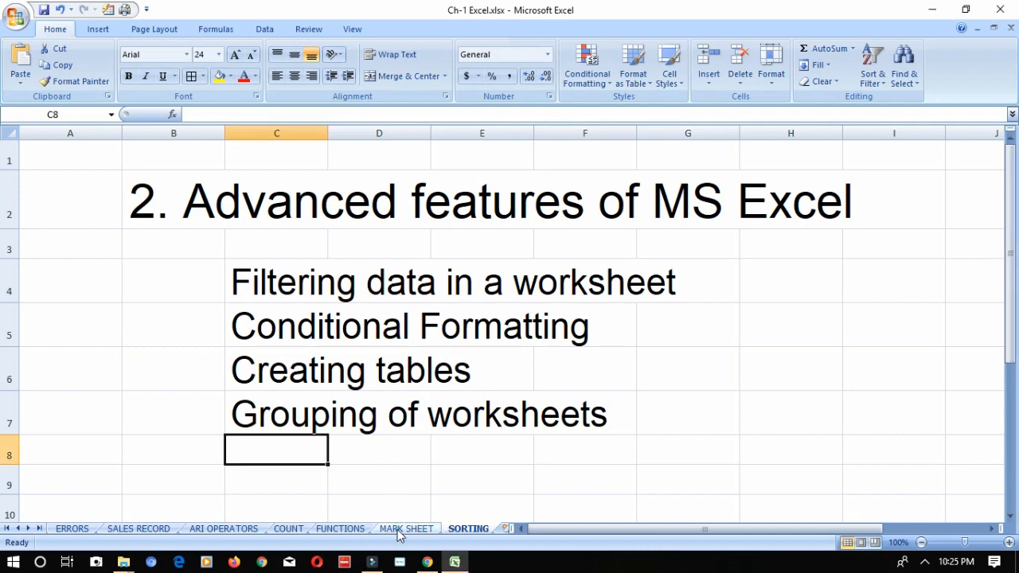
- Turn on filtering for the class X table on the MARK SHEET worksheet
click(394, 529)
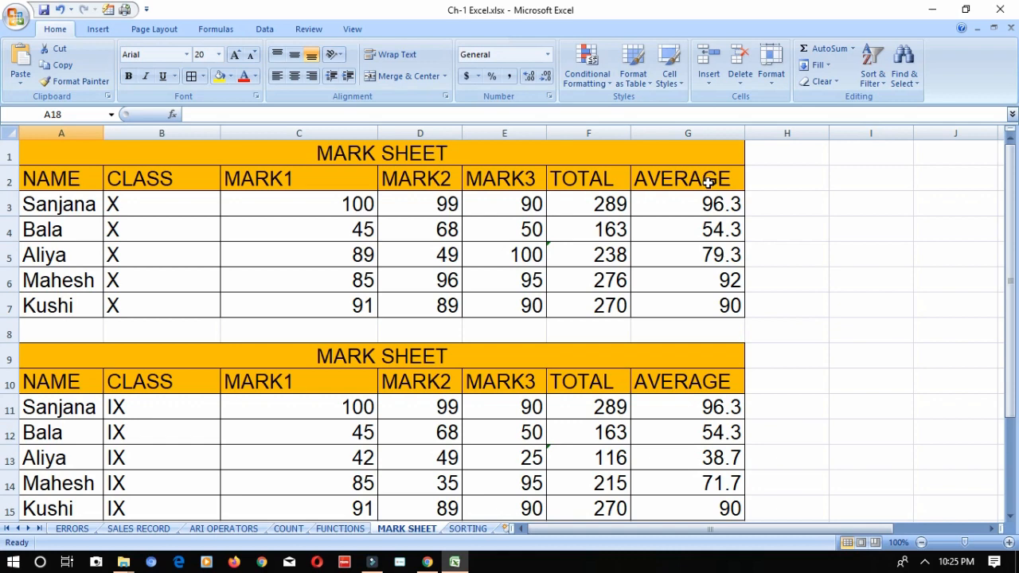
click(149, 220)
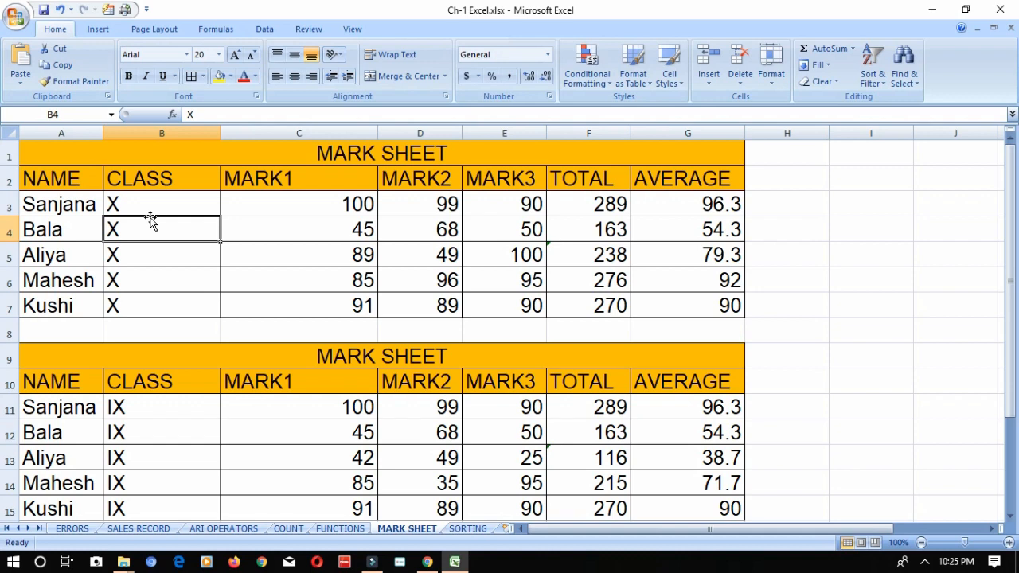
click(273, 31)
click(168, 253)
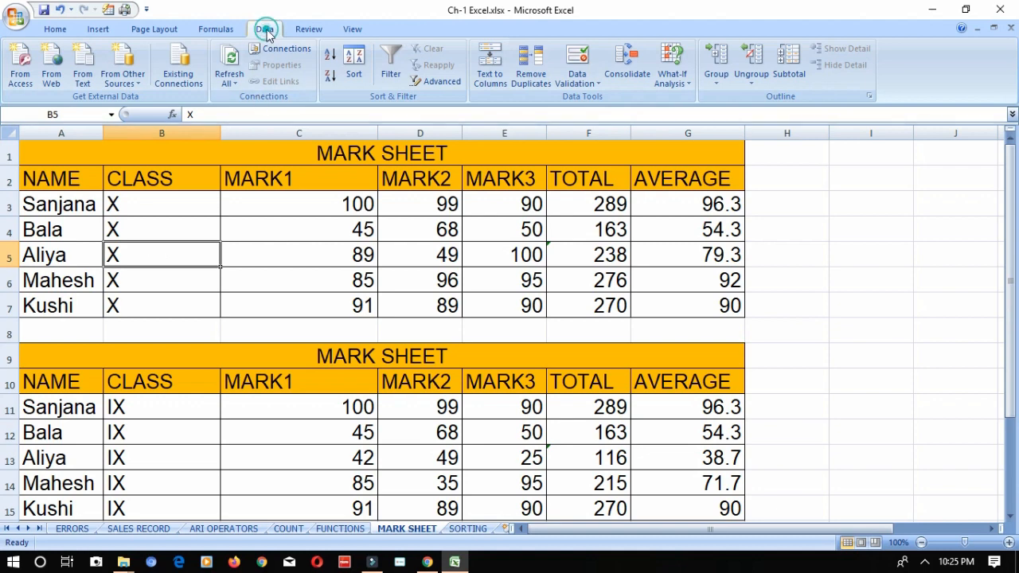
click(388, 74)
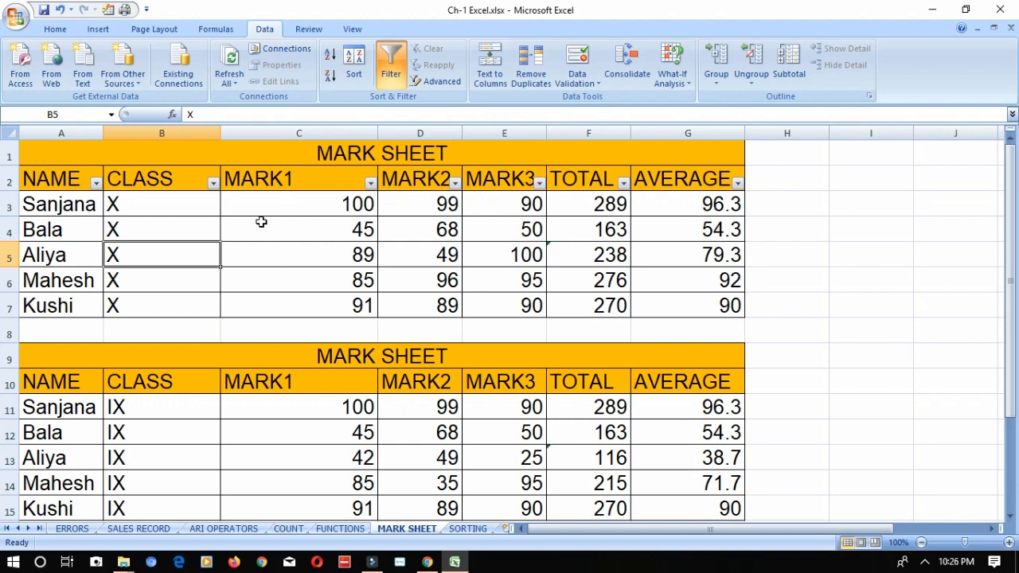
- Filter the class X table to AVERAGE values greater than 90, and undo the filter
click(738, 184)
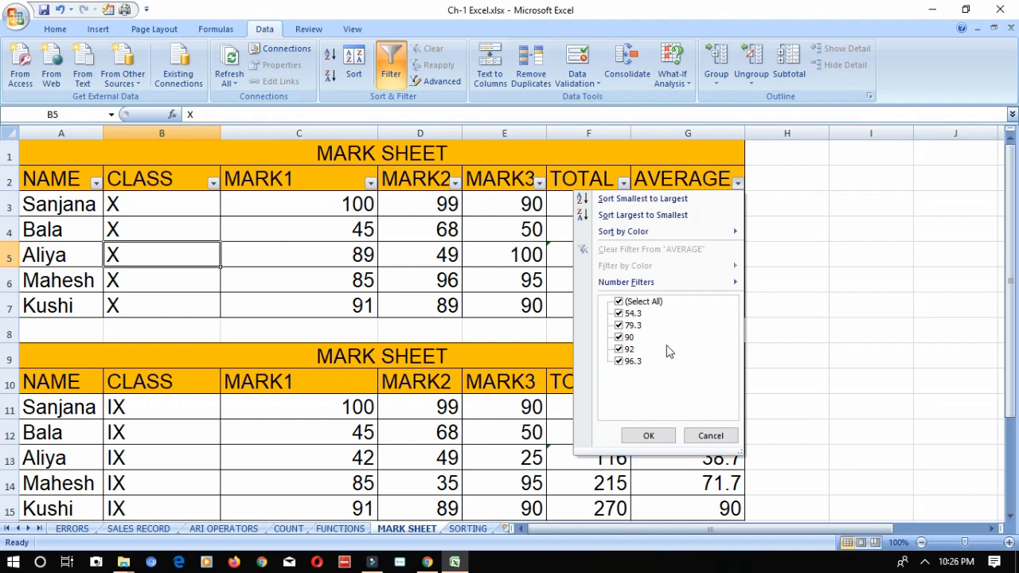
click(620, 303)
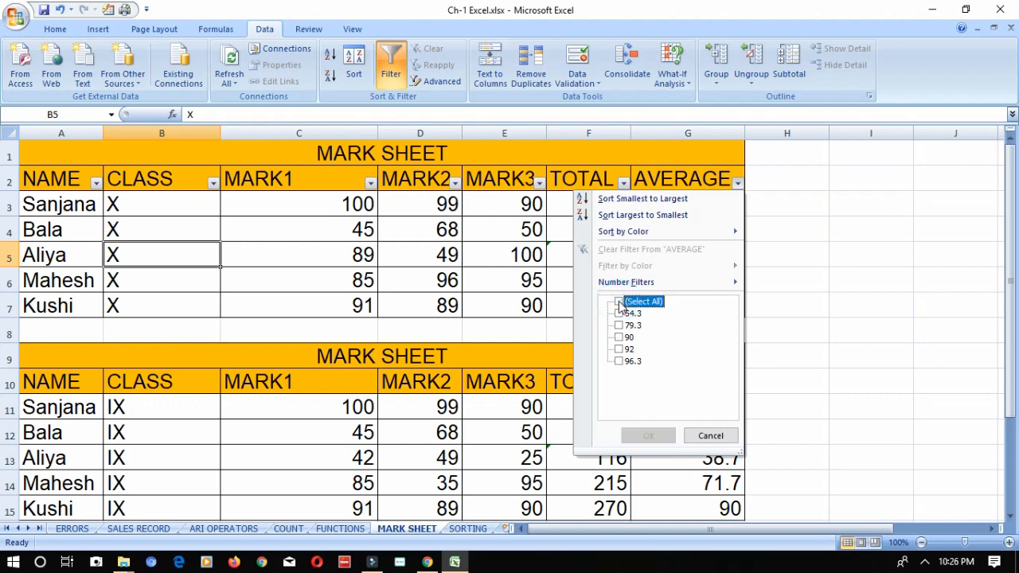
click(620, 303)
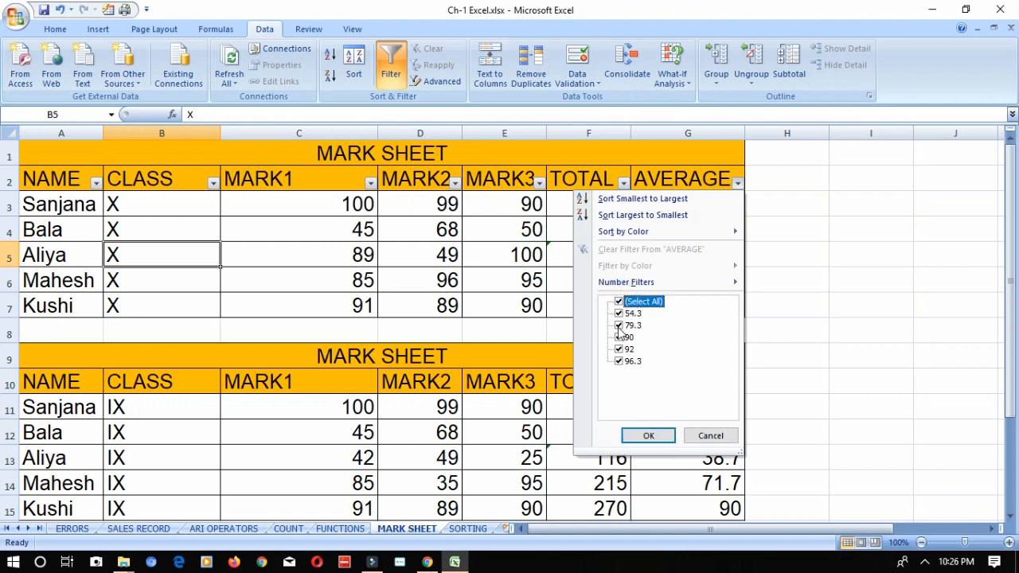
click(622, 303)
click(622, 303)
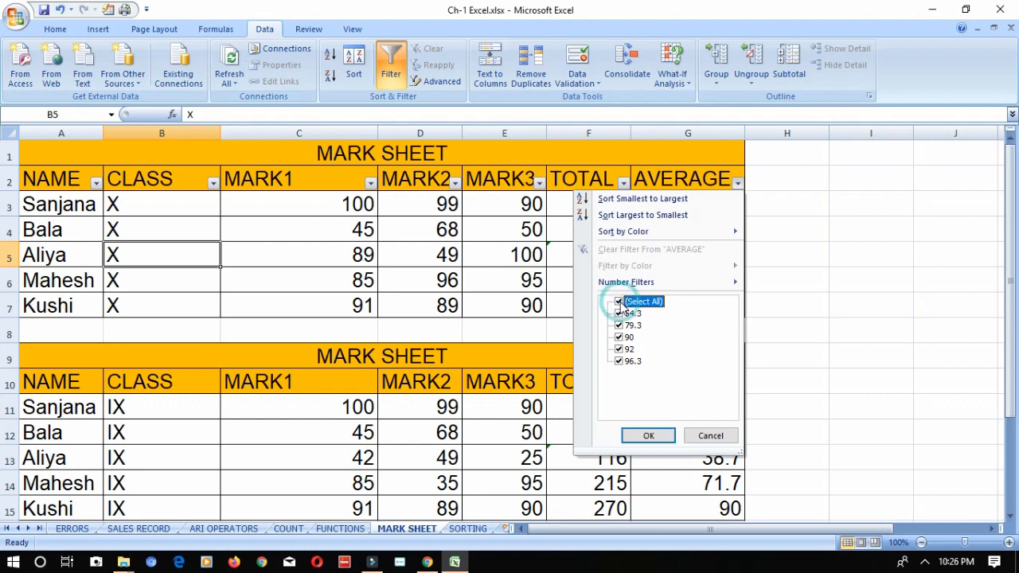
mouse_move(626, 287)
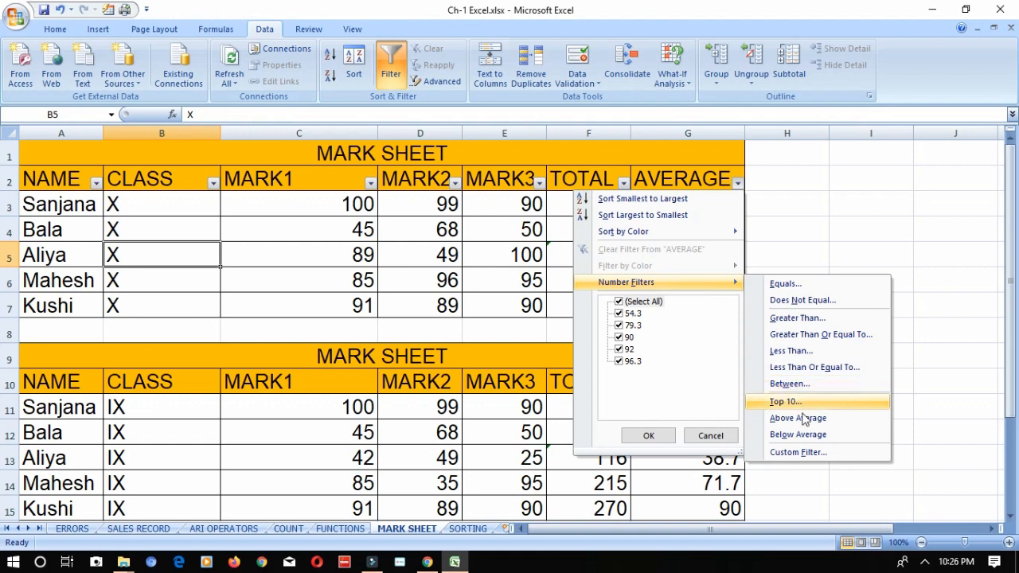
click(818, 319)
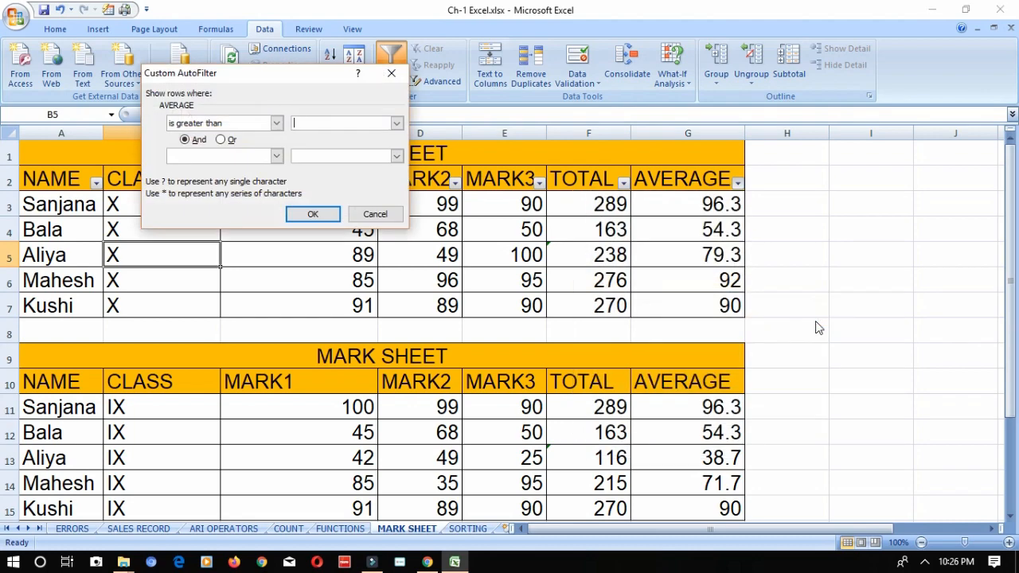
text(90)
click(304, 213)
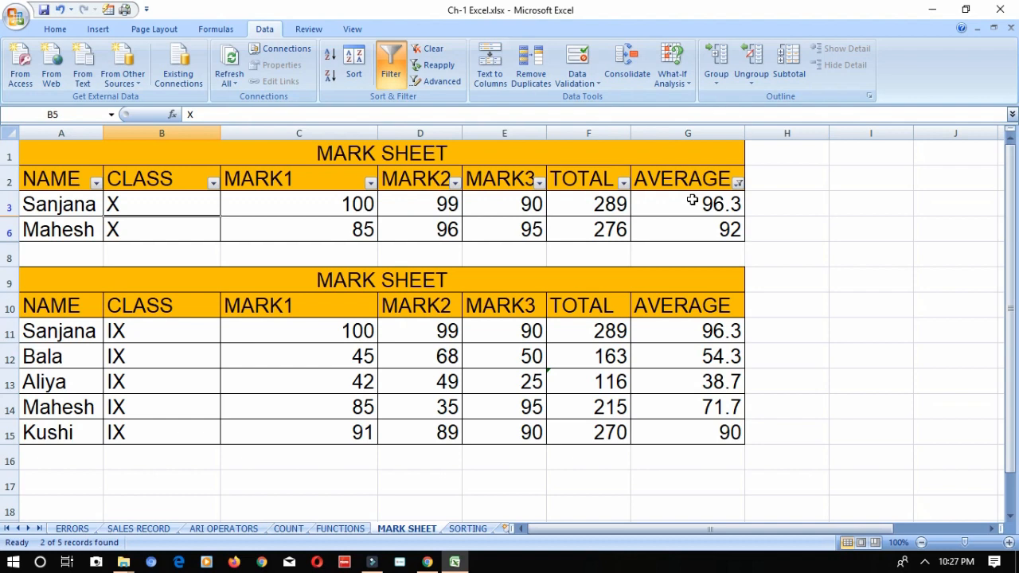
key(ctrl+z)
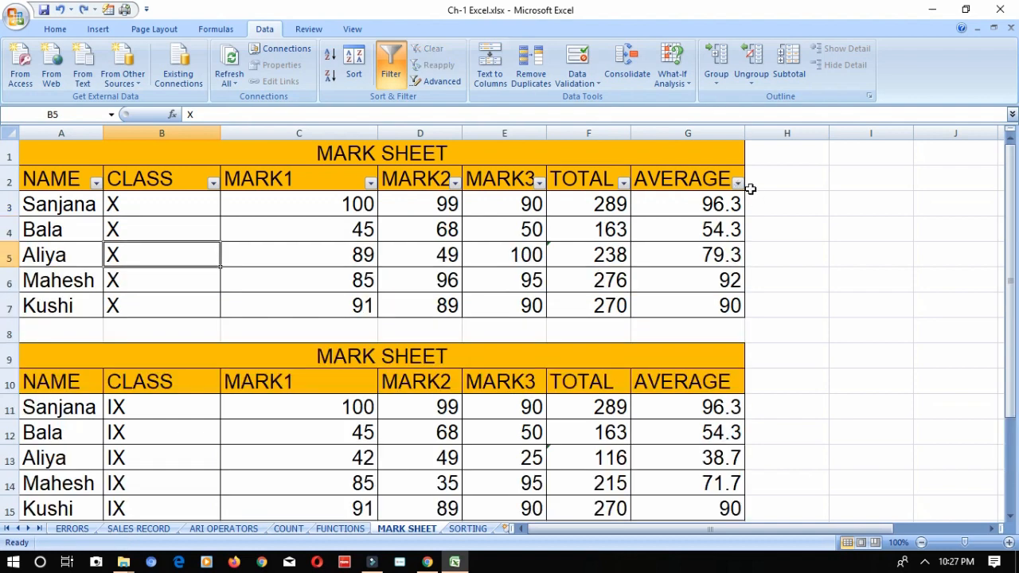
- Filter the class X table to AVERAGE values greater than or equal to 90, and undo the filter
click(738, 183)
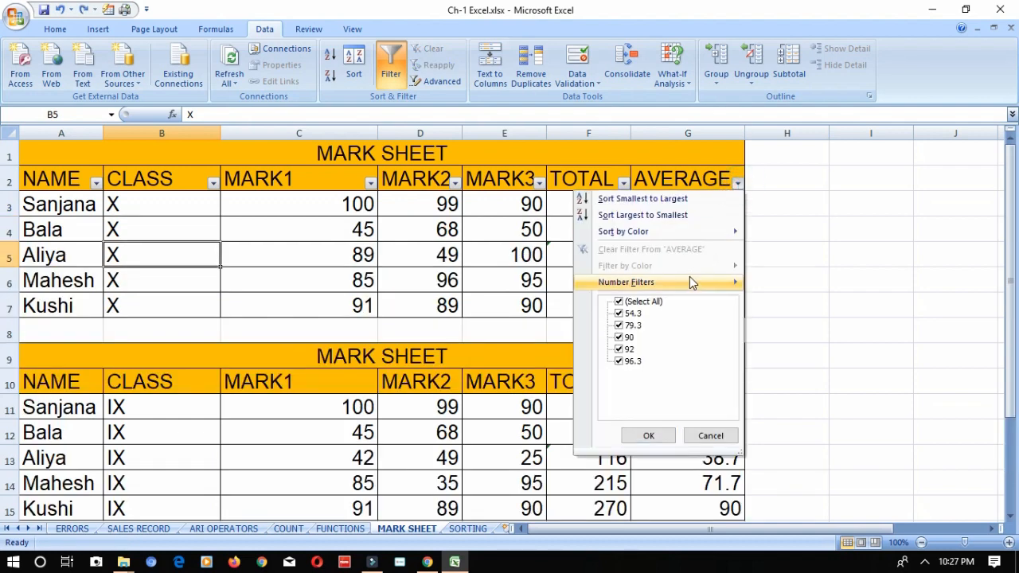
mouse_move(690, 278)
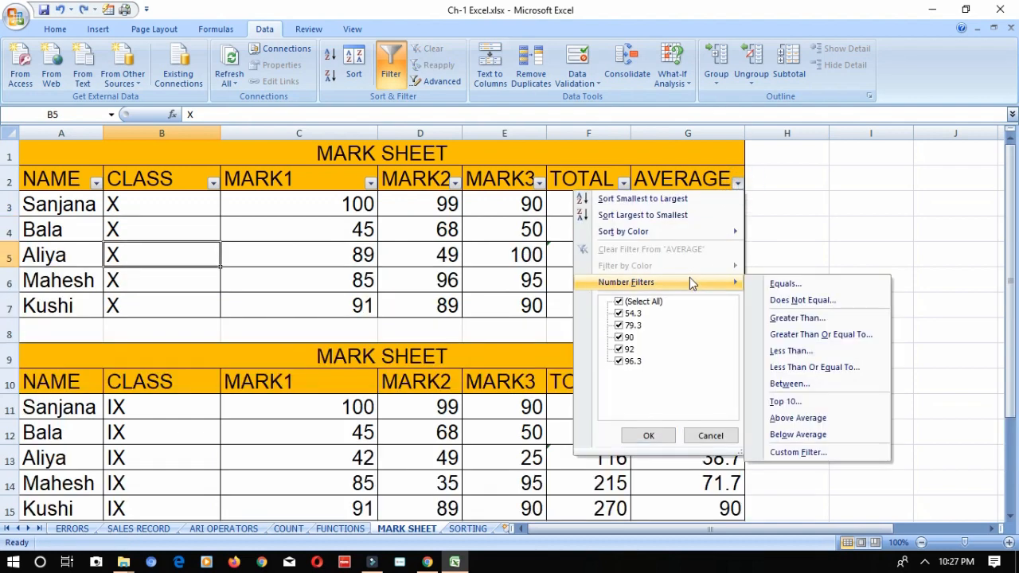
click(801, 337)
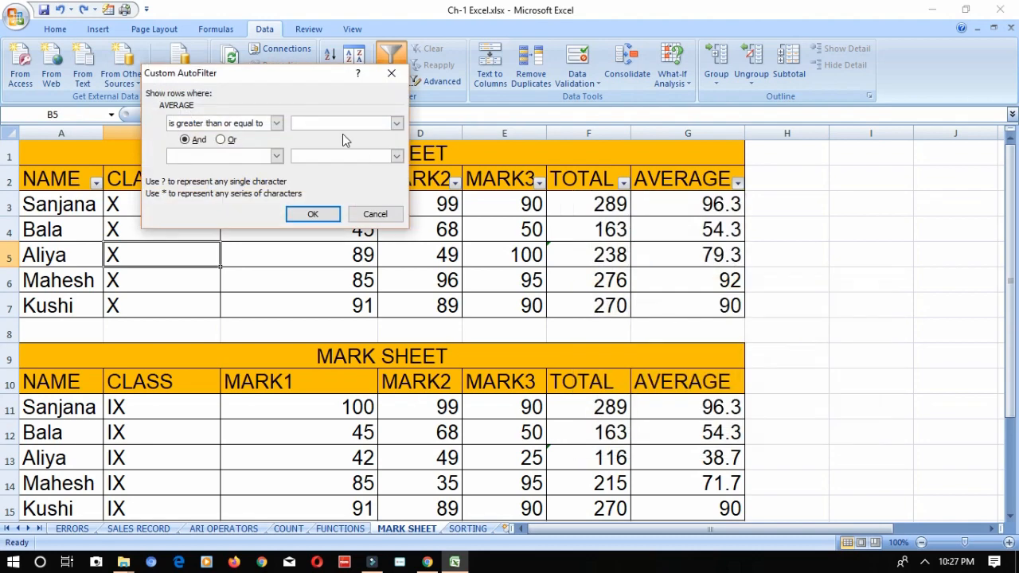
text(90)
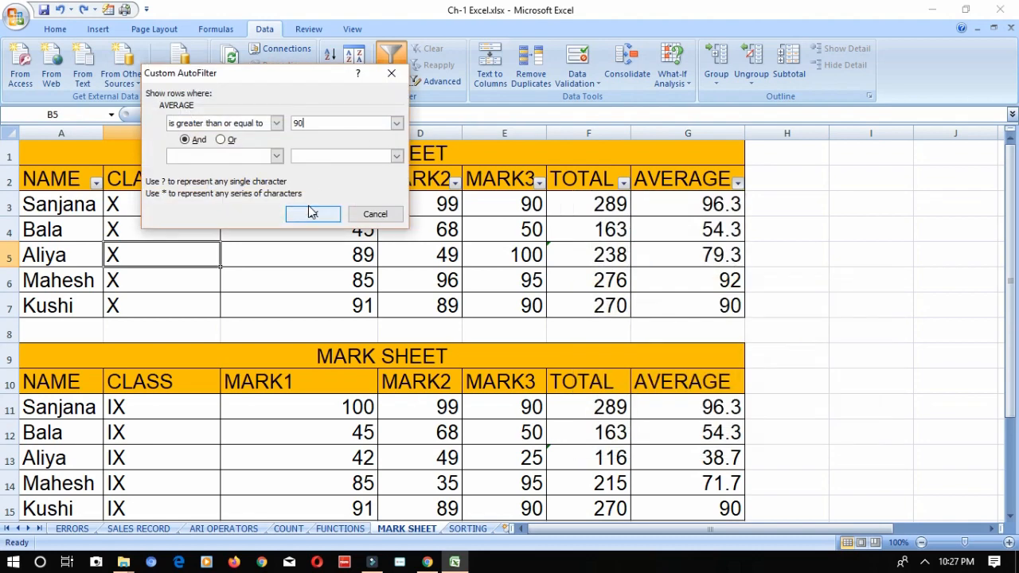
click(312, 213)
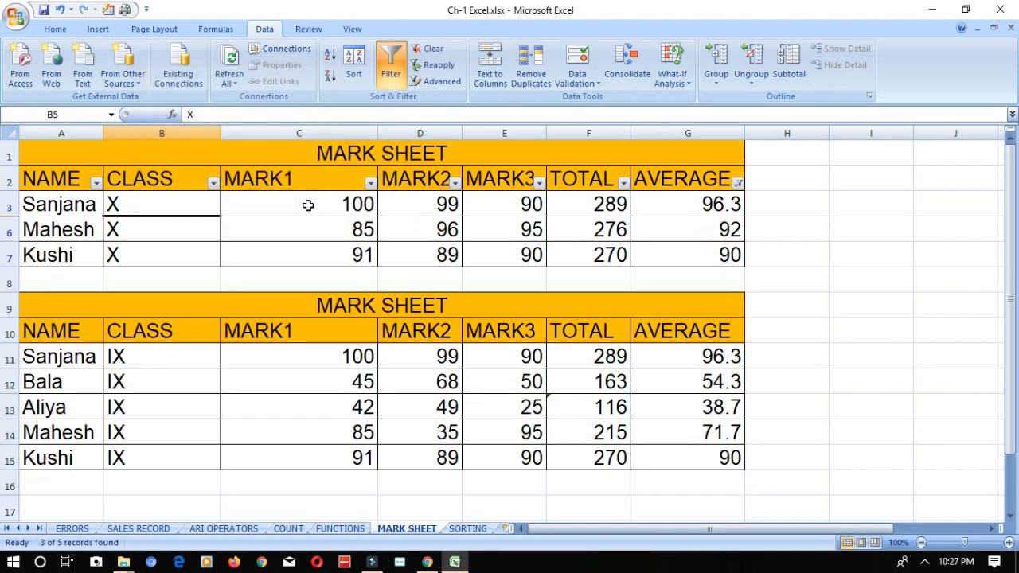
key(ctrl+z)
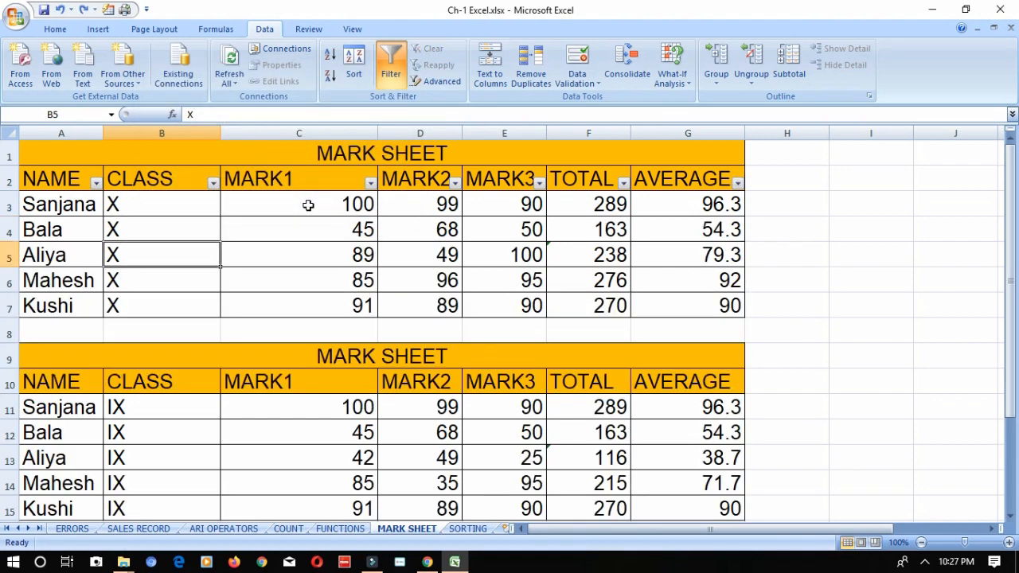
click(371, 184)
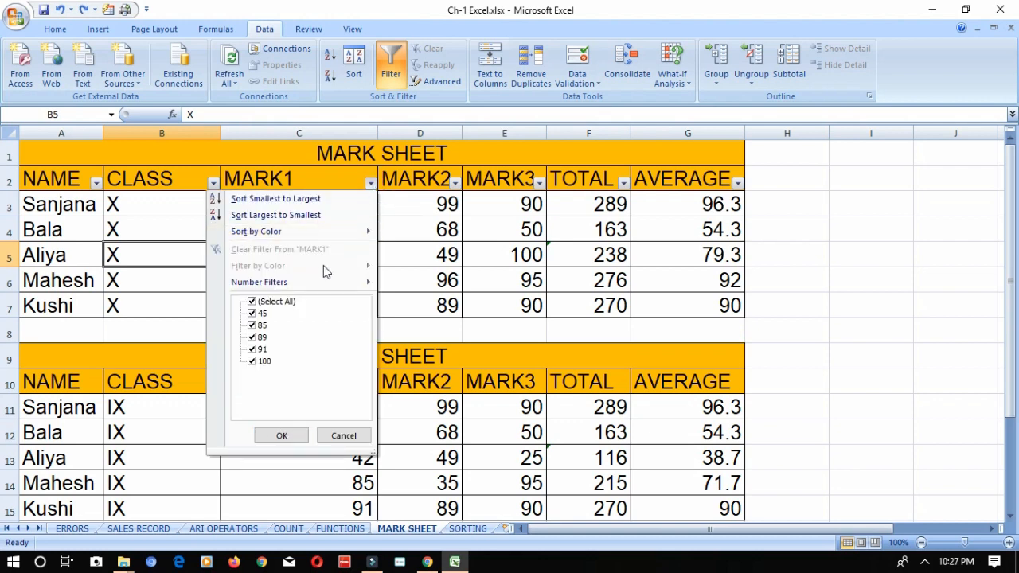
mouse_move(324, 280)
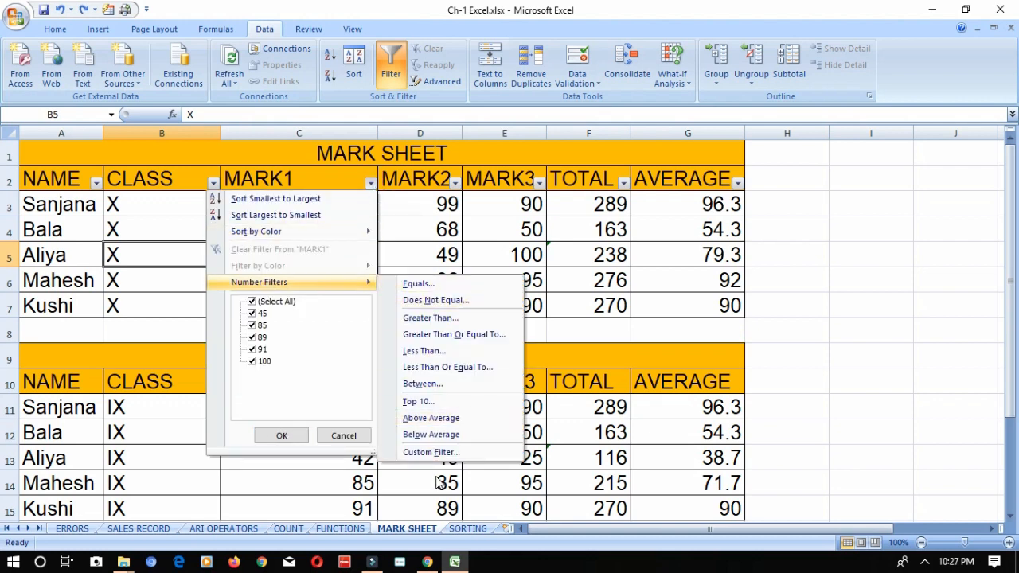
click(156, 254)
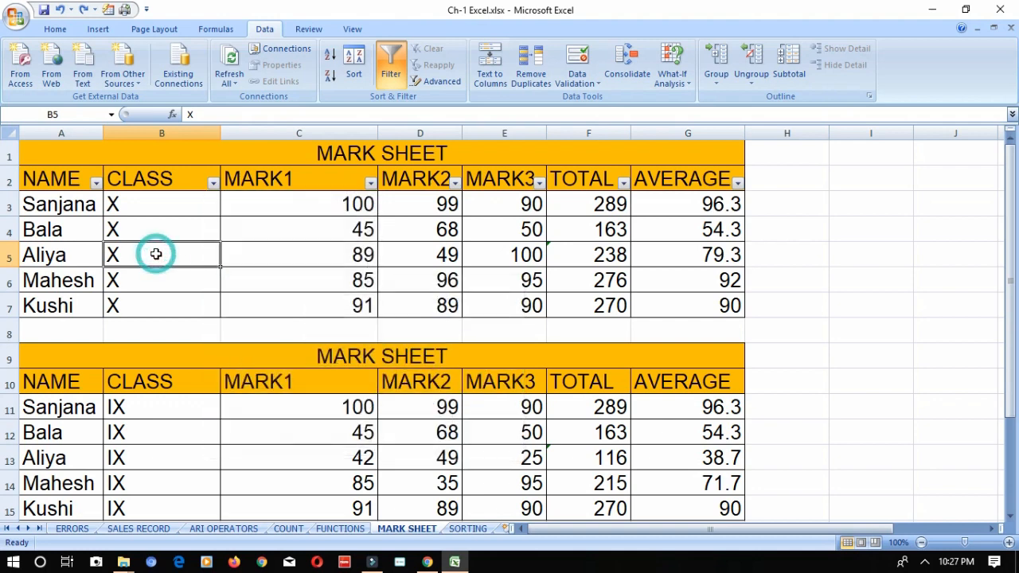
- Filter the class X table to NAME entries that begin with A, and undo the filter
click(96, 183)
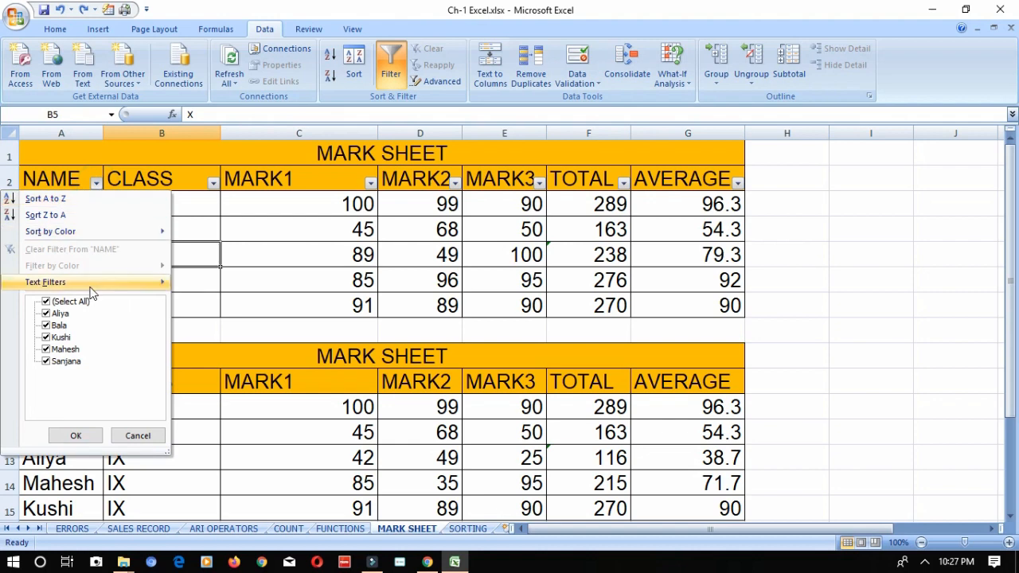
mouse_move(90, 292)
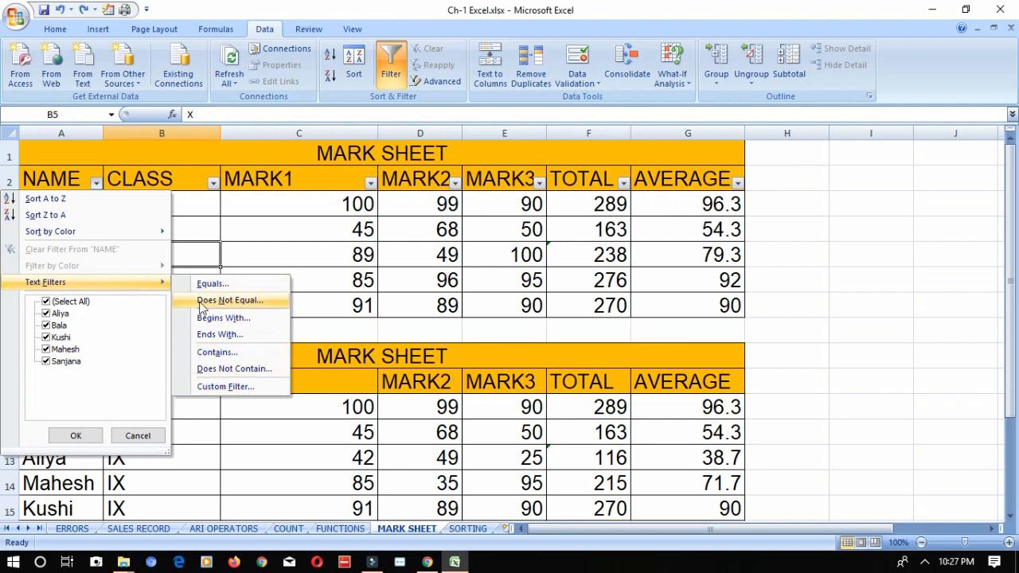
click(238, 319)
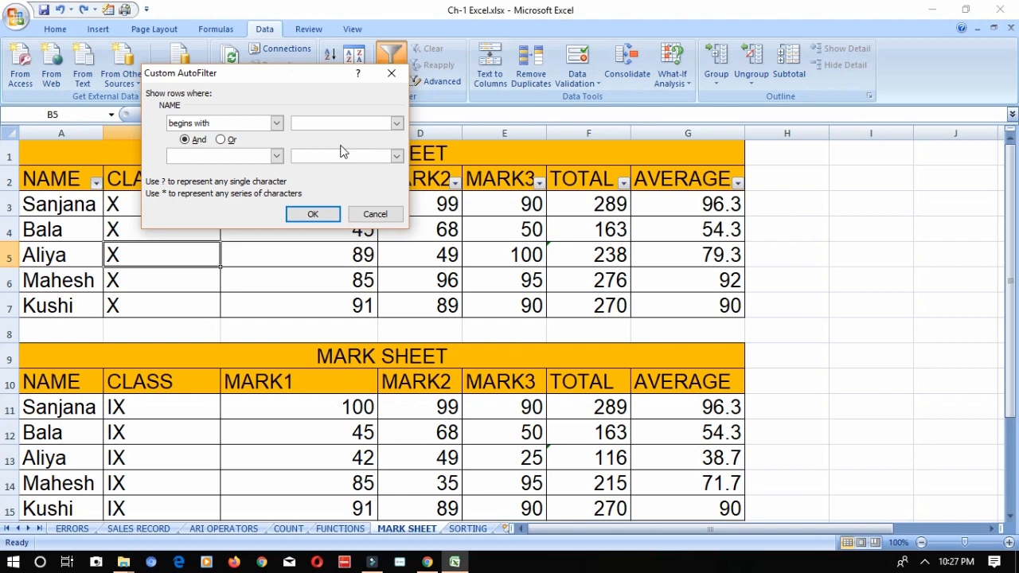
text(A)
click(312, 215)
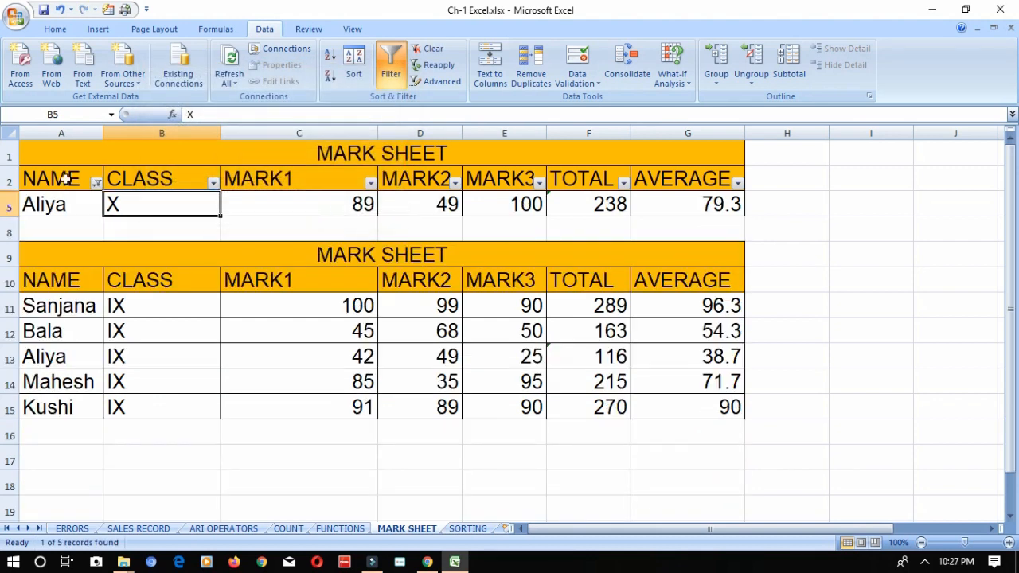
key(ctrl+z)
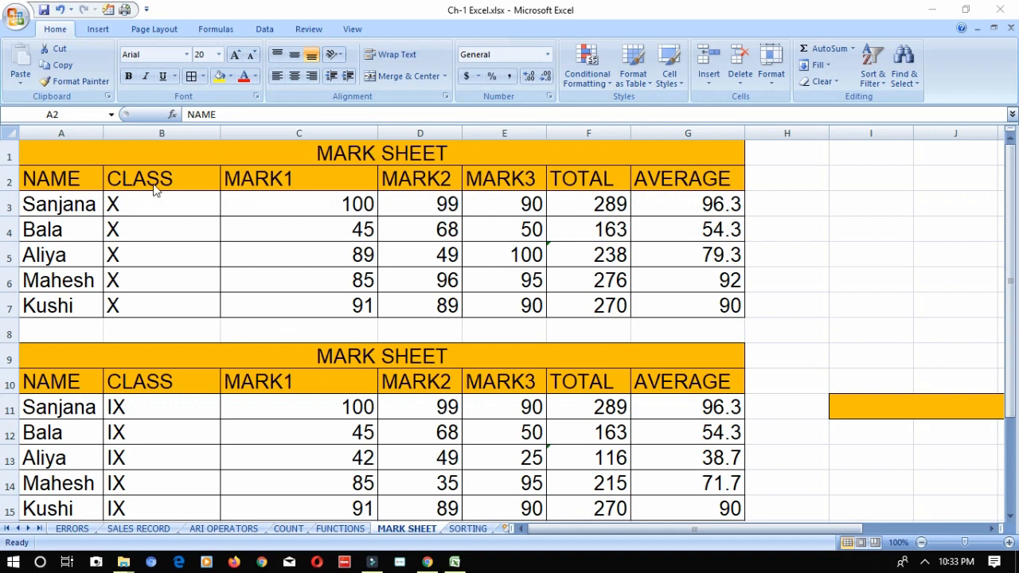
- Create a new conditional formatting rule for A2:G7 with the rule type "Format only cells that contain"
click(82, 174)
key(shift+Right)
key(shift+Right)
key(shift+Right)
key(shift+Right)
key(shift+Right)
key(shift+Right)
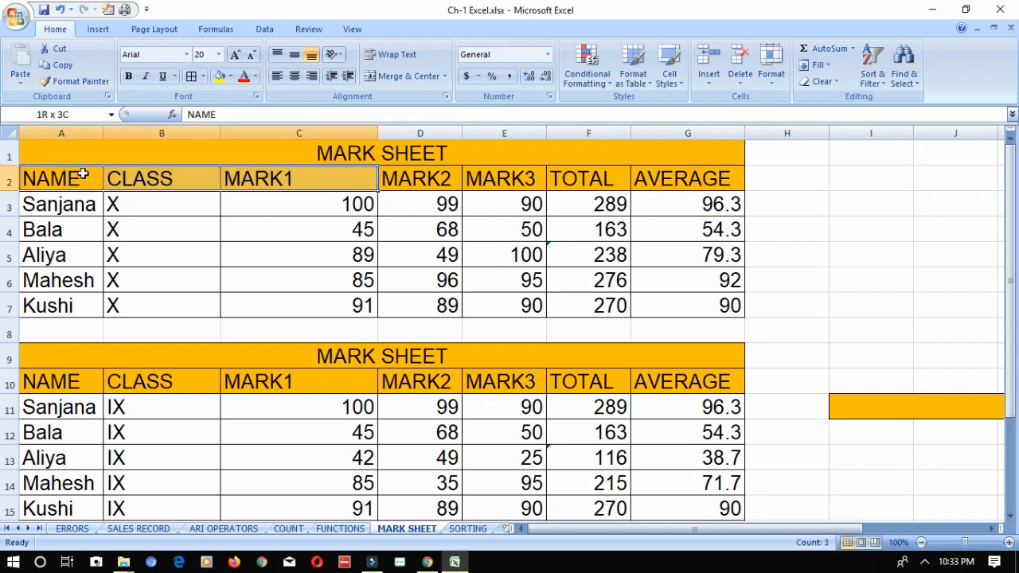
key(shift+Down)
key(shift+Down)
key(shift+Down)
key(shift+Down)
key(shift+Down)
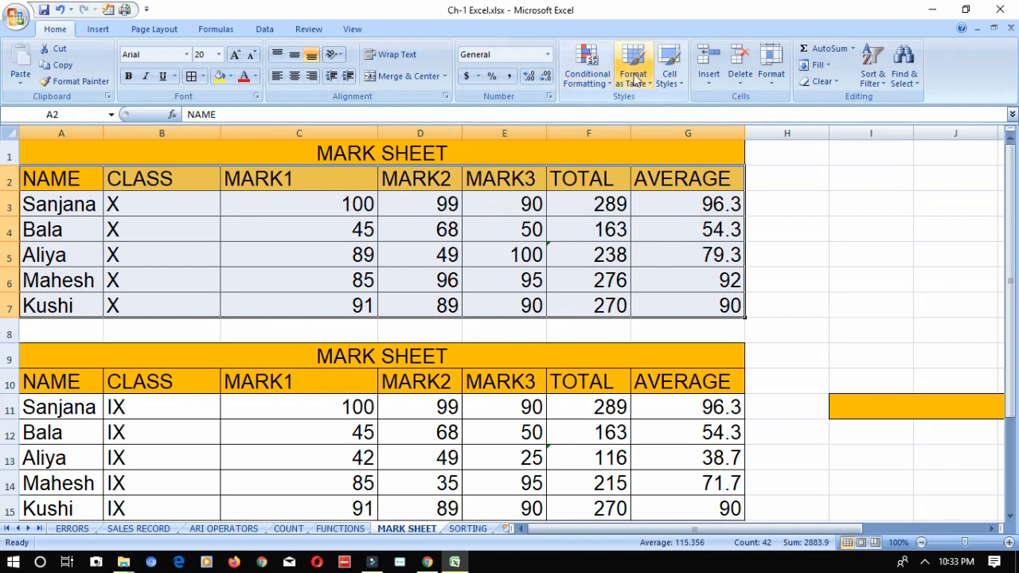
click(608, 89)
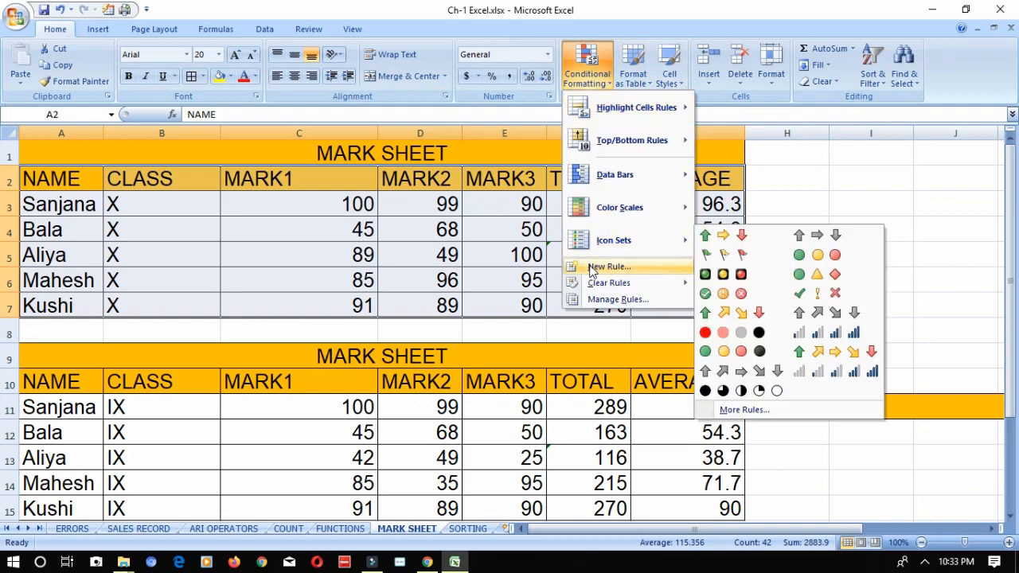
click(594, 268)
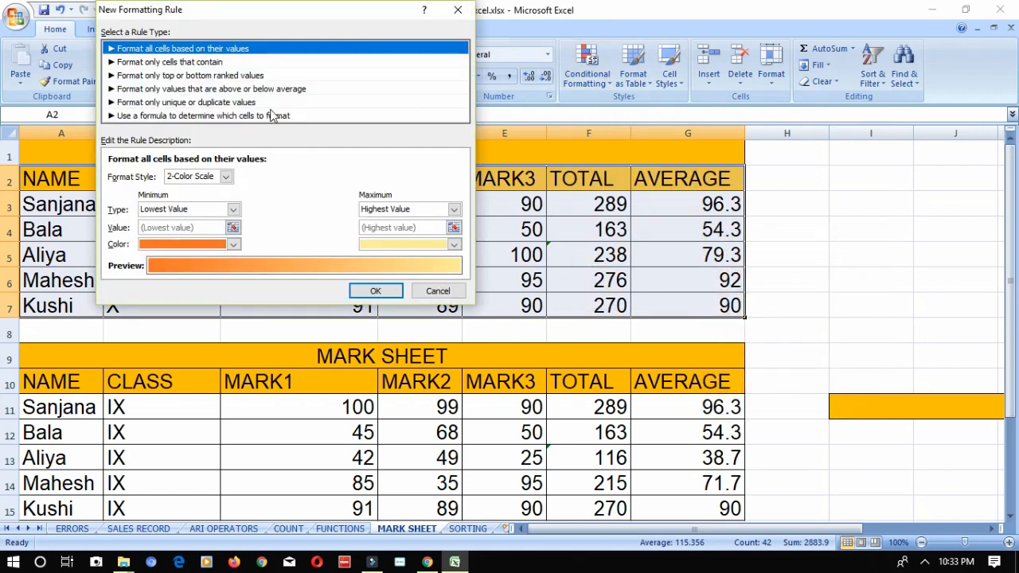
click(206, 63)
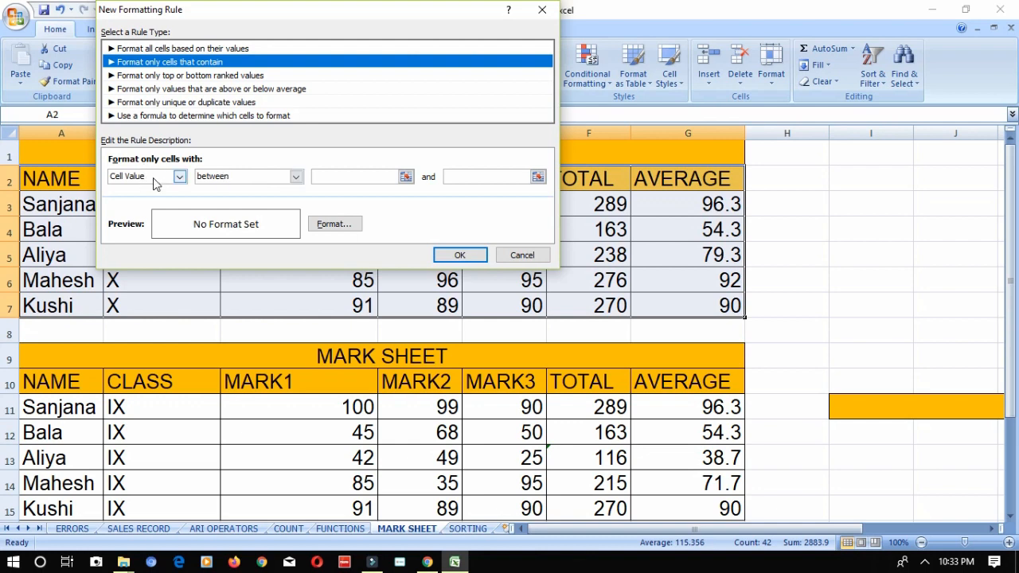
- Set the rule's condition to cell value less than 50
click(201, 180)
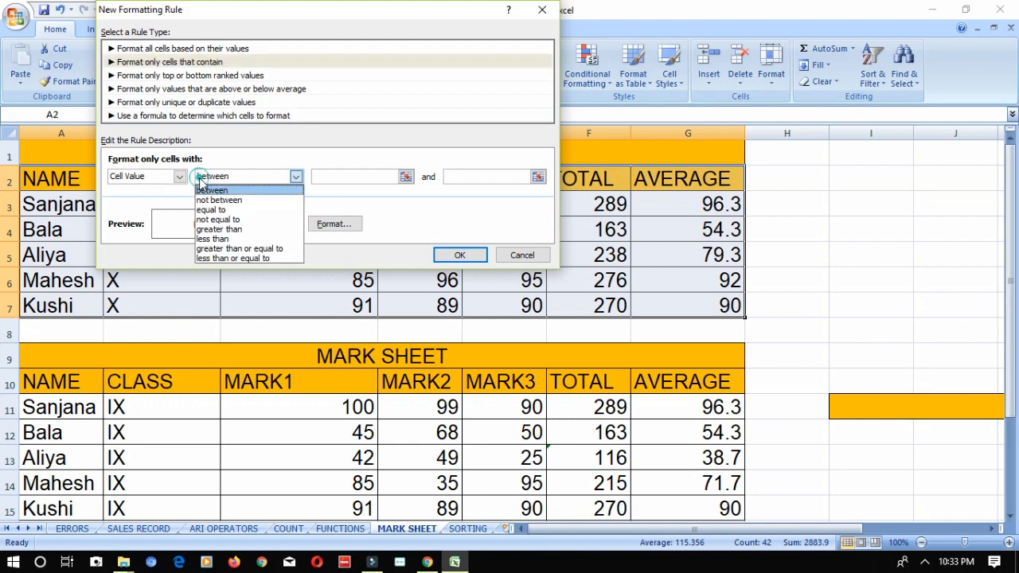
click(209, 239)
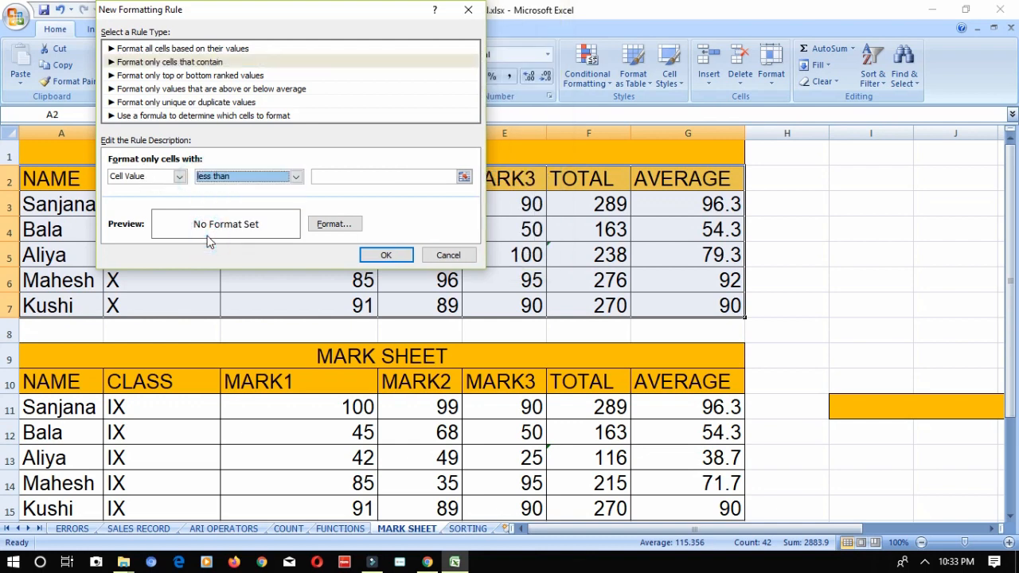
click(337, 176)
text(50)
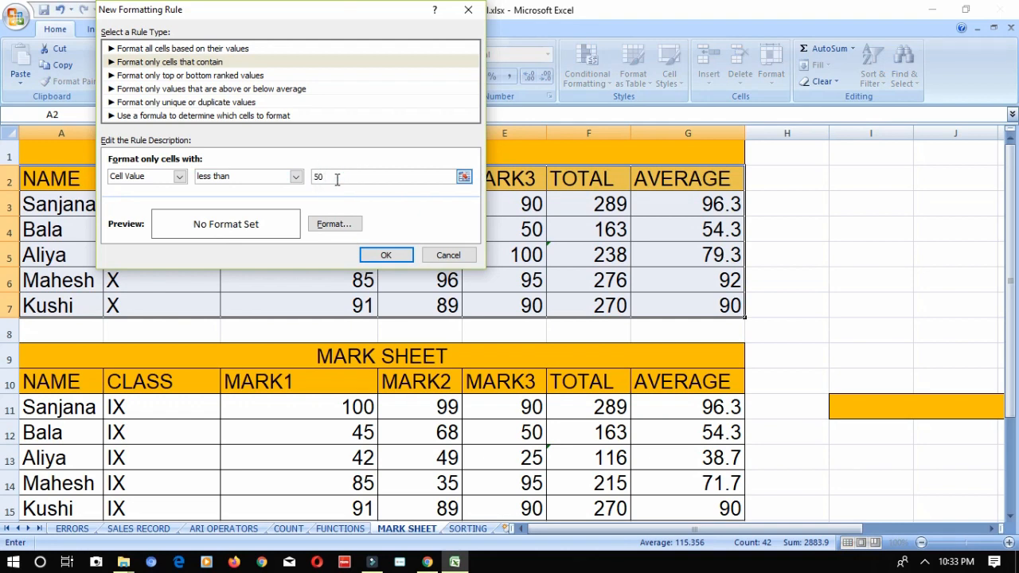
- Keep the condition at less than 50, set the rule's format to red font with single underline, and apply the rule
click(251, 178)
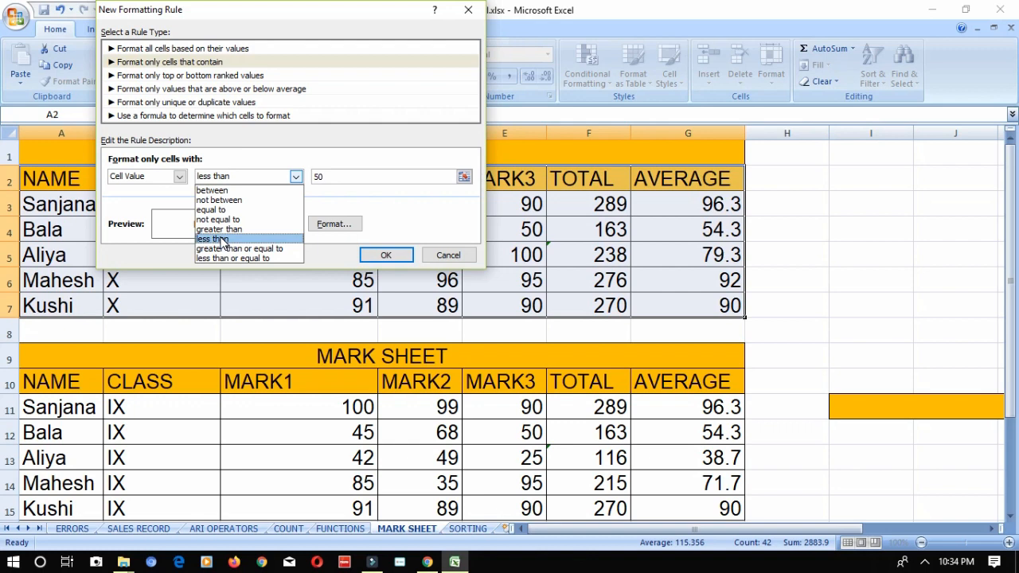
click(223, 240)
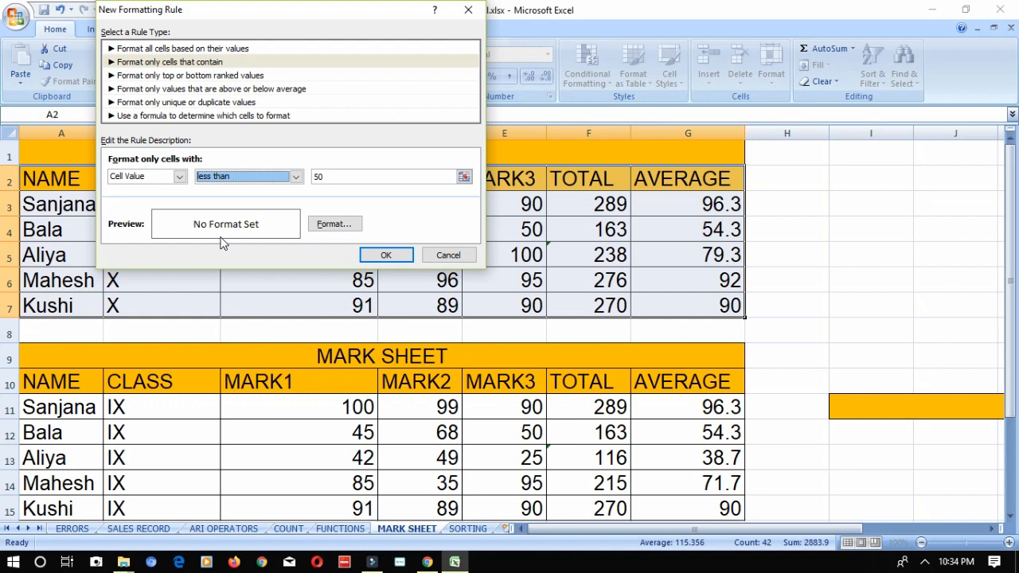
click(320, 226)
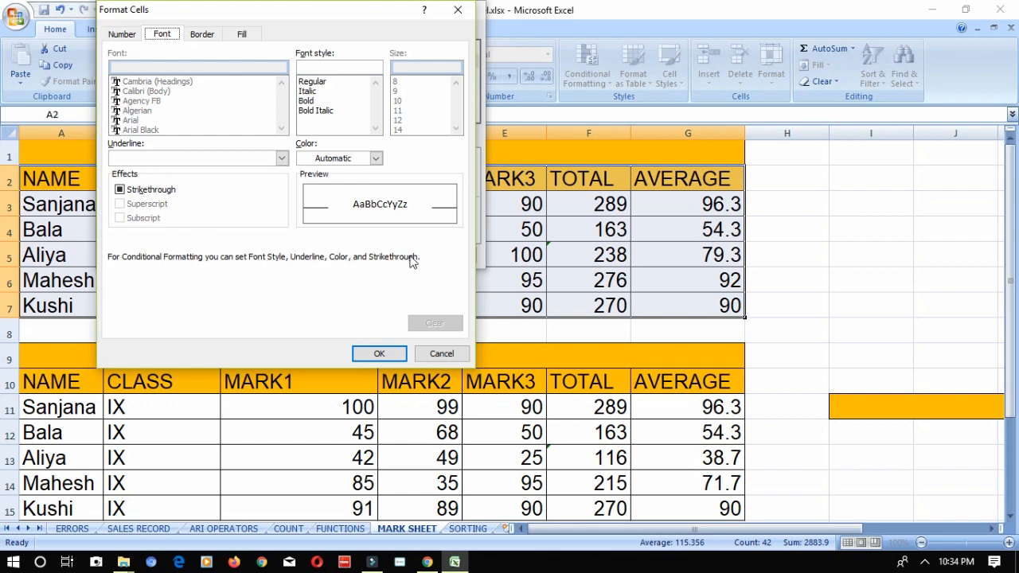
click(376, 158)
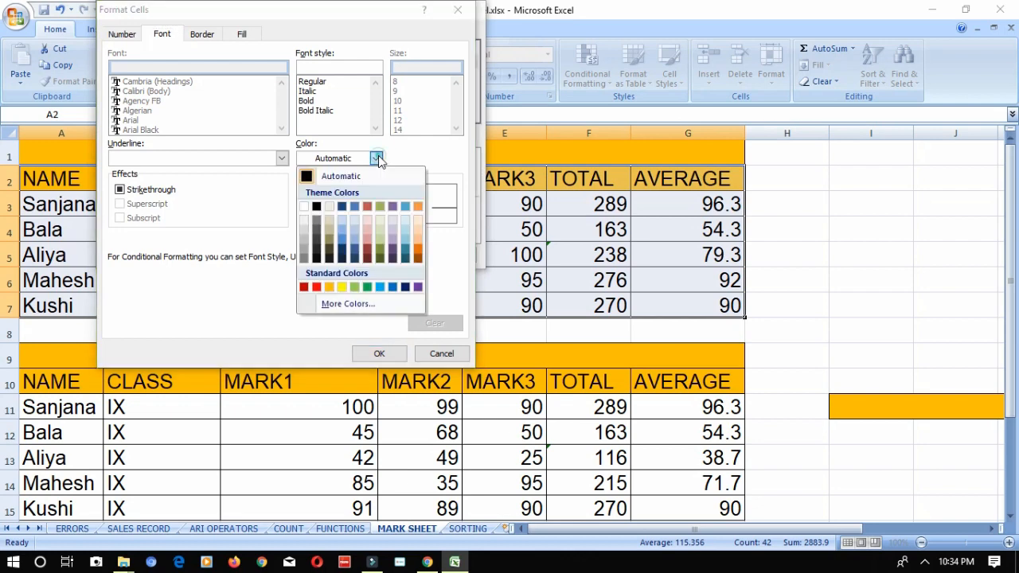
click(316, 288)
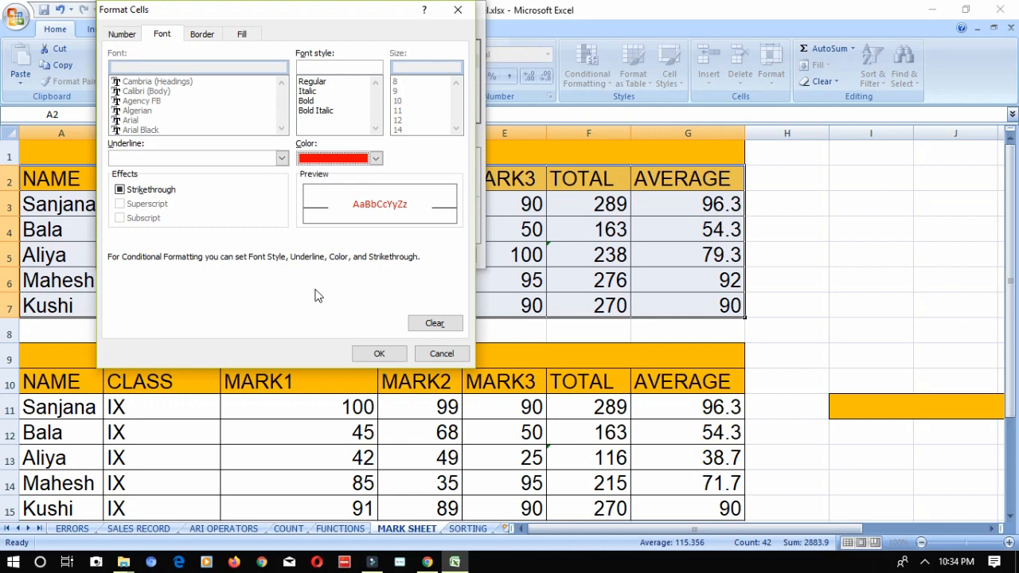
click(282, 159)
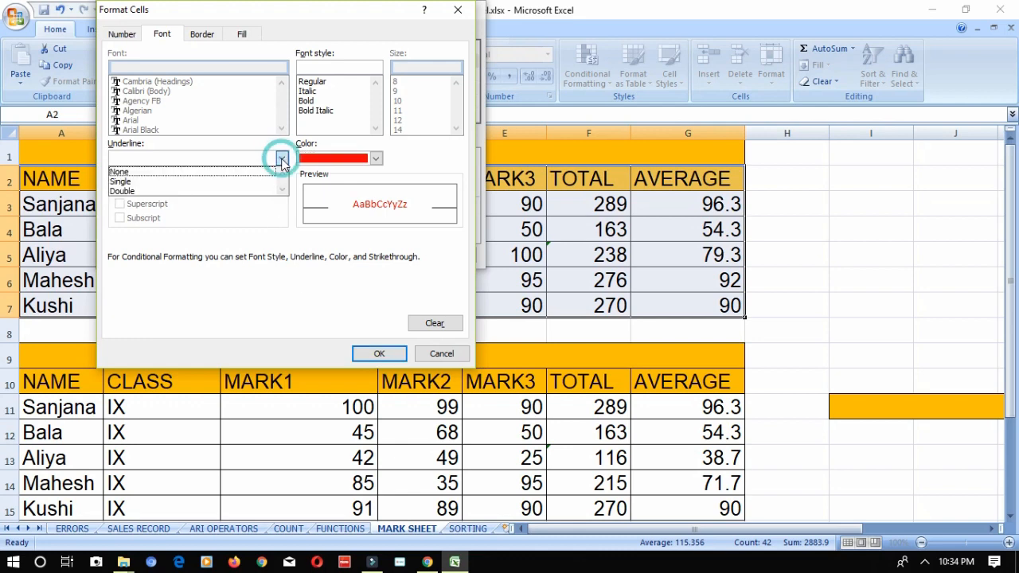
click(230, 183)
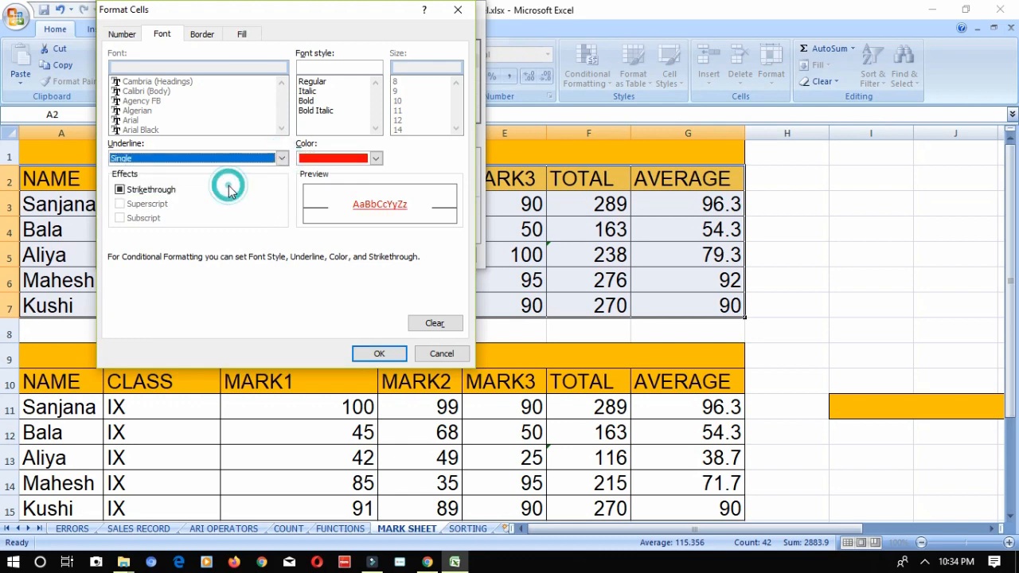
click(369, 352)
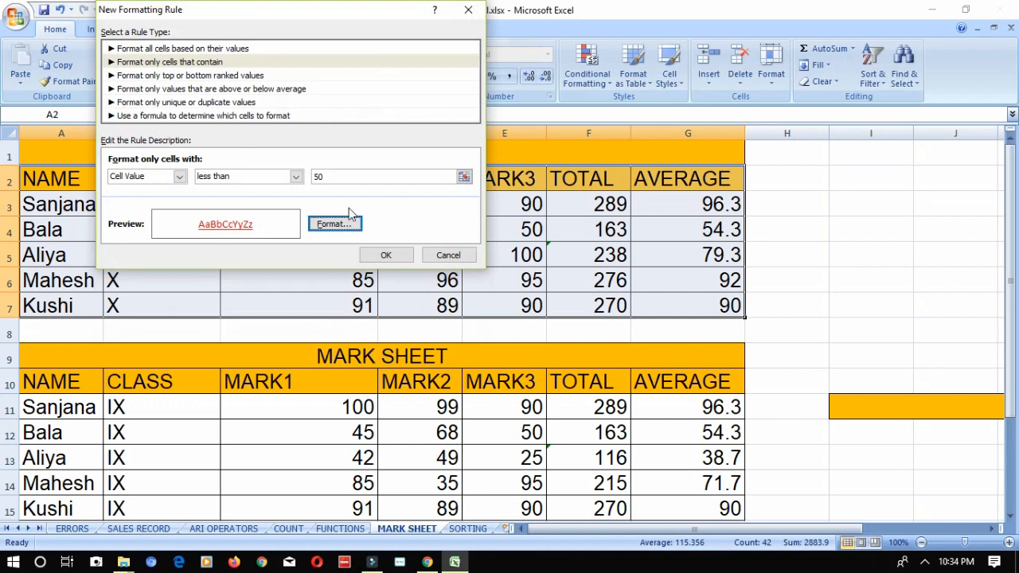
click(386, 255)
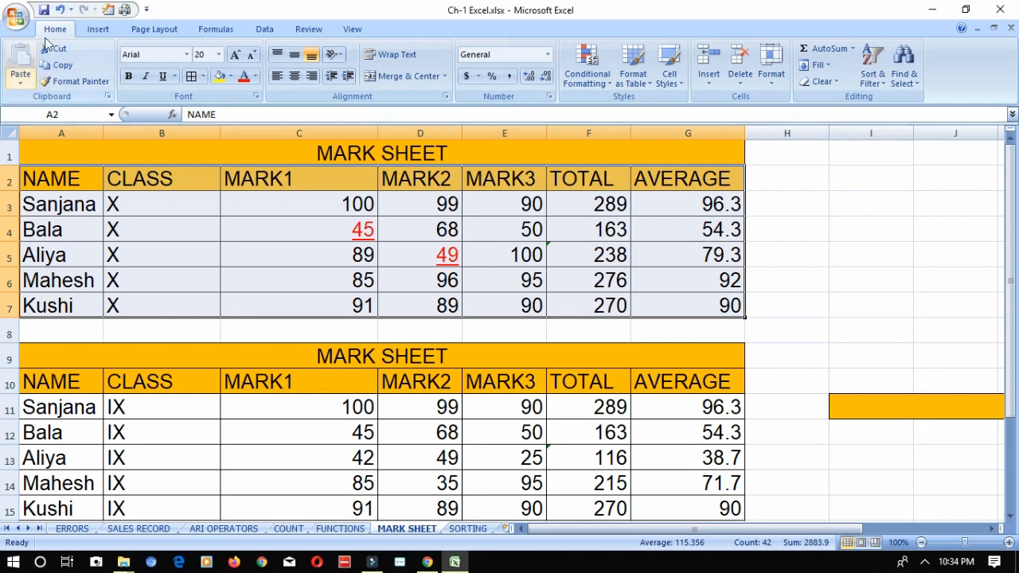
- Copy the formatting of A2:G7 onto the class IX records in A11:G15 with Format Painter
click(58, 86)
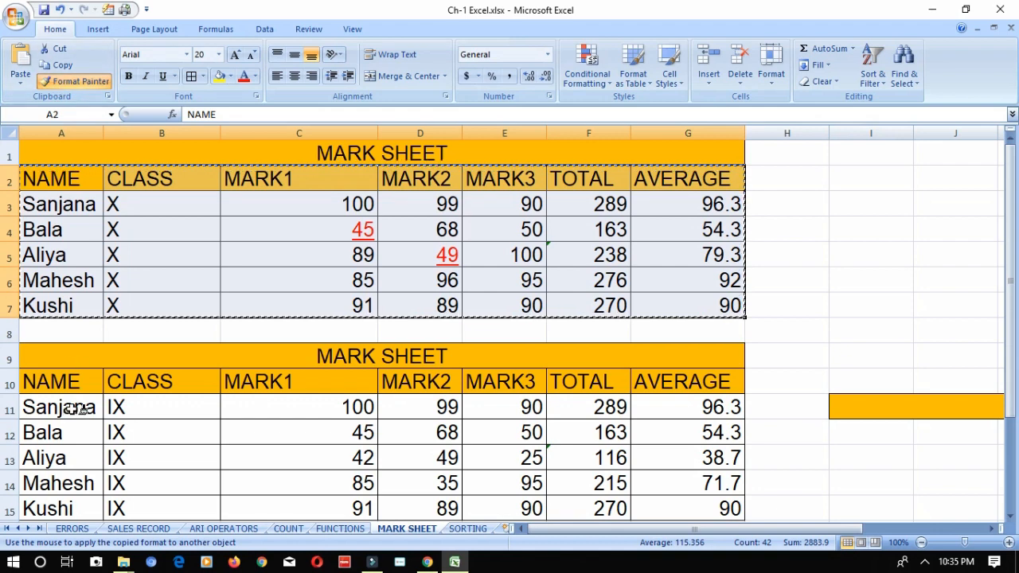
drag(79, 409, 665, 510)
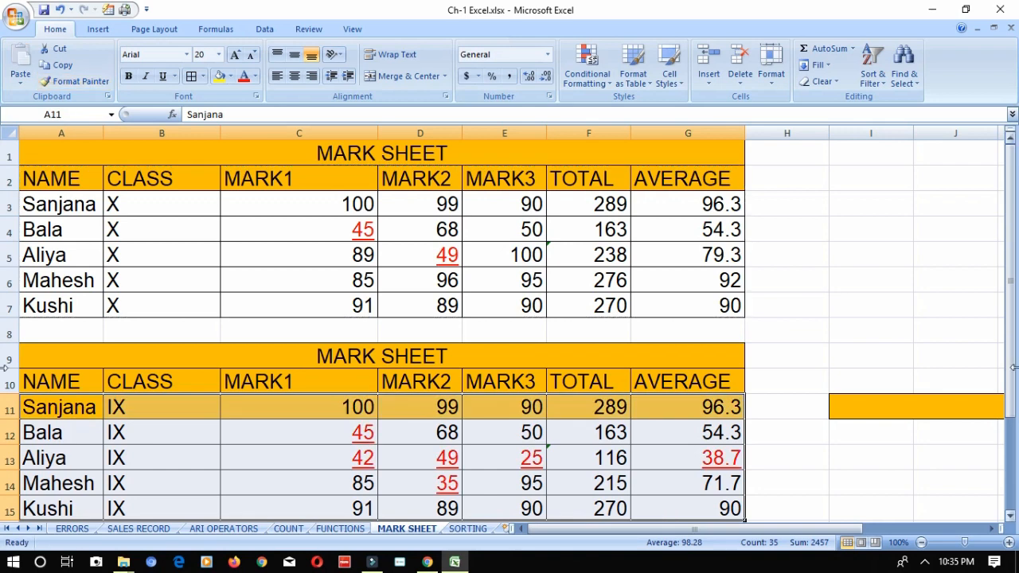
drag(1015, 384, 1015, 420)
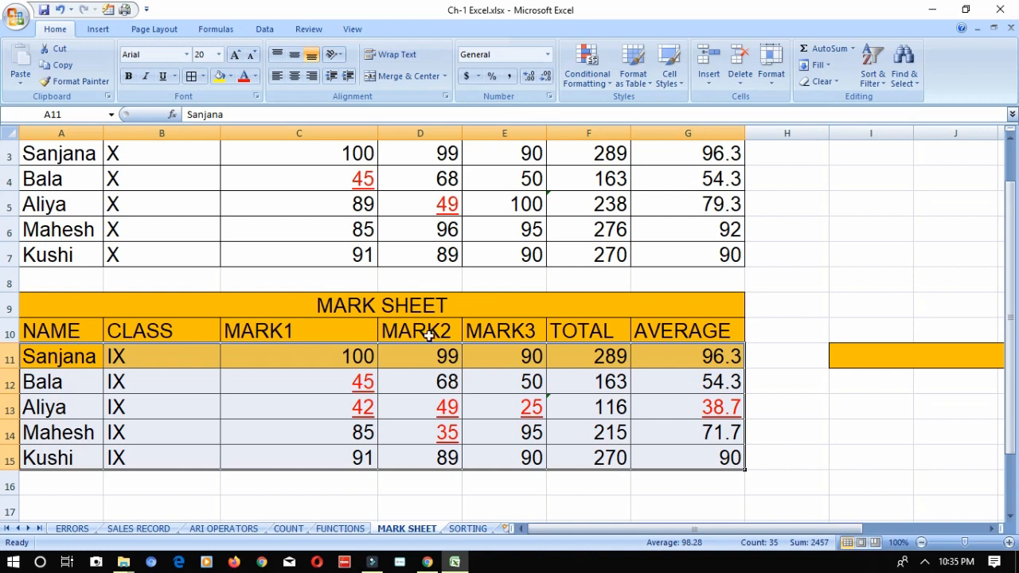
- Clear the conditional formatting rules from A11:G15, and clear the remaining rules from the entire sheet
click(595, 79)
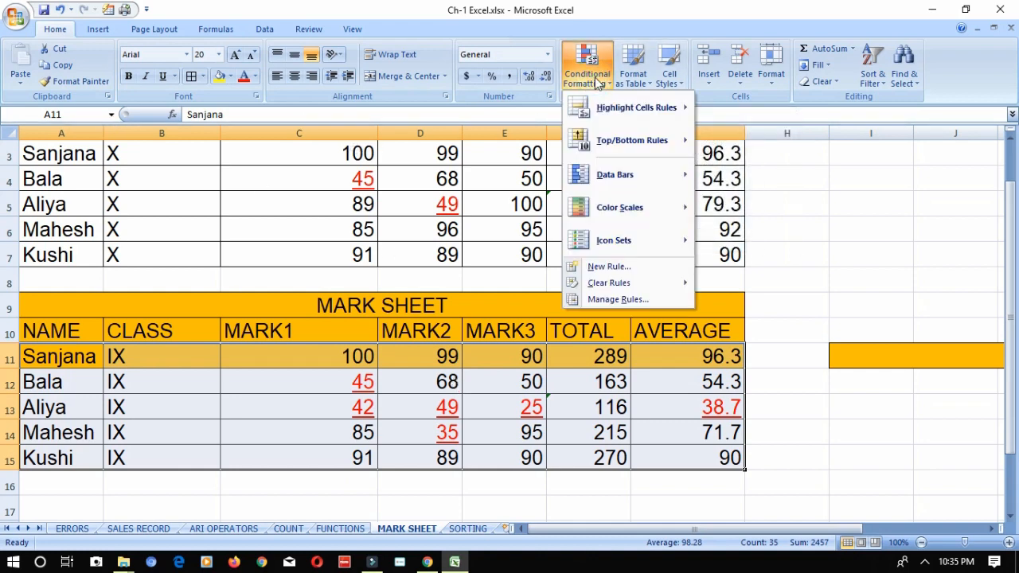
mouse_move(601, 285)
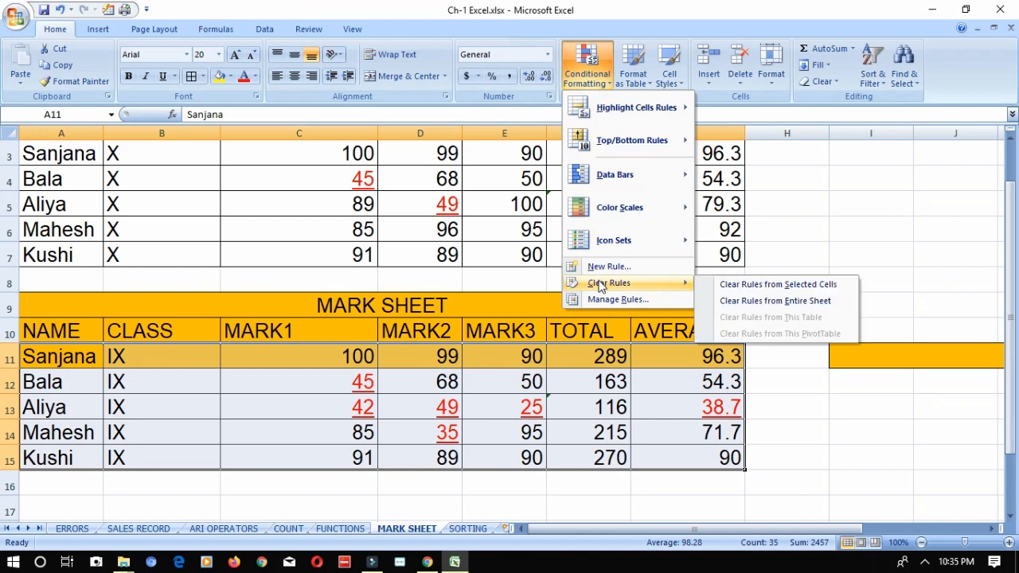
click(716, 284)
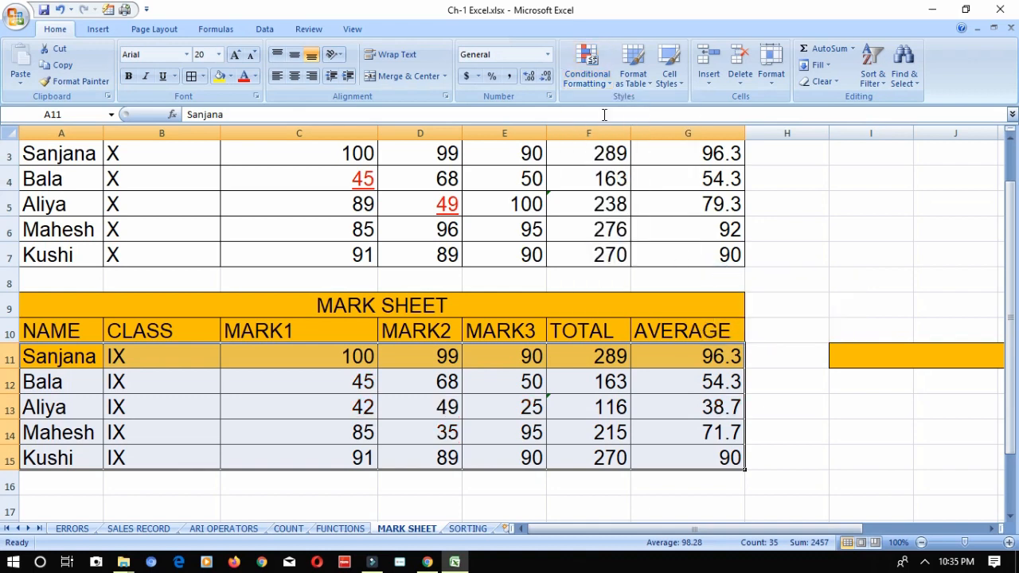
click(596, 86)
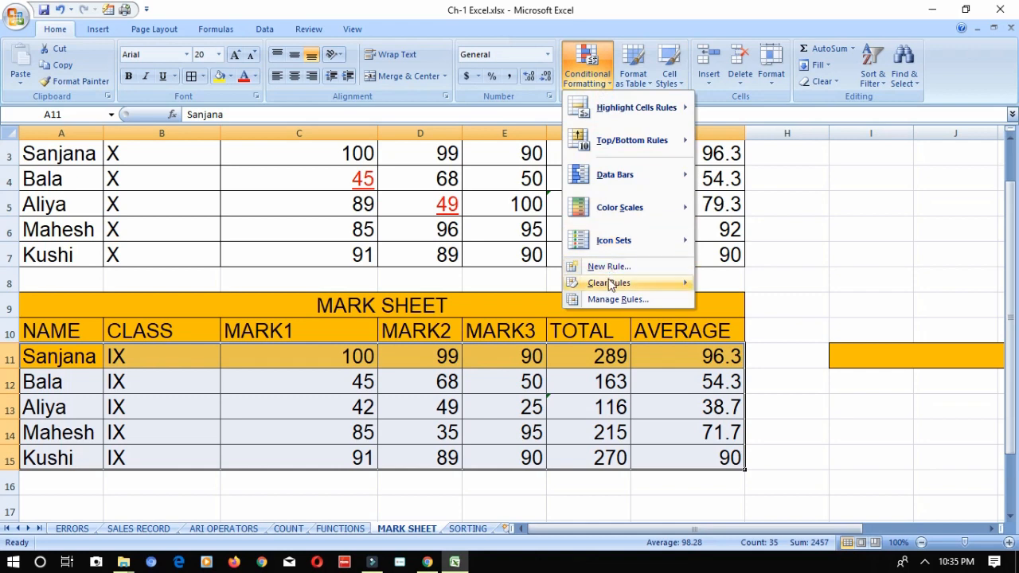
mouse_move(610, 283)
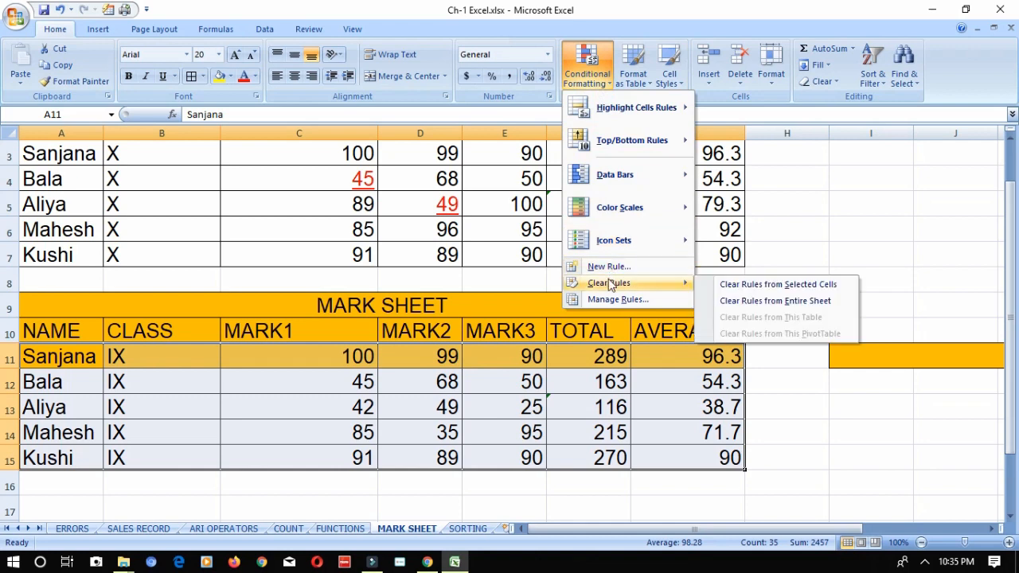
click(771, 300)
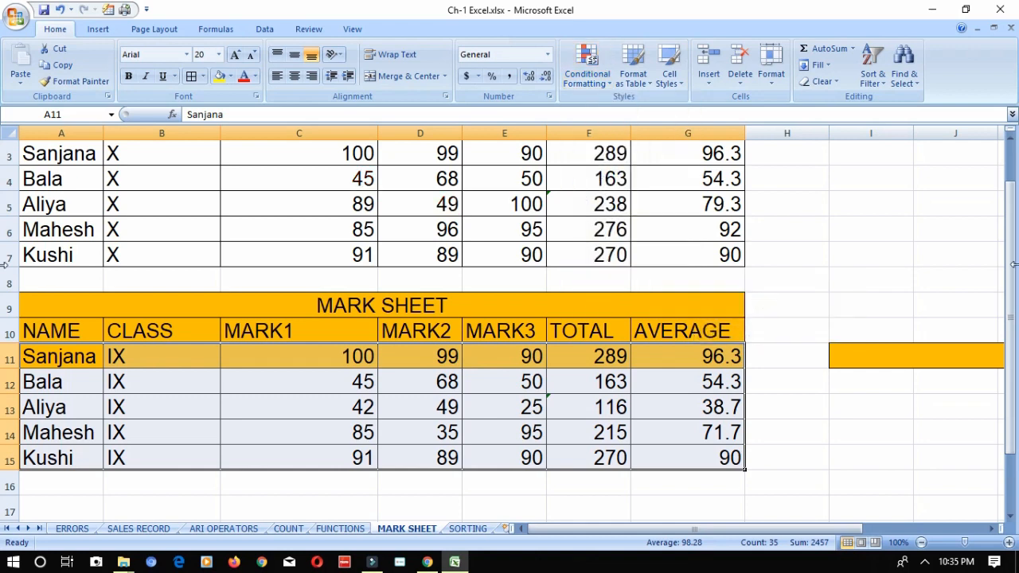
drag(1010, 302, 1013, 194)
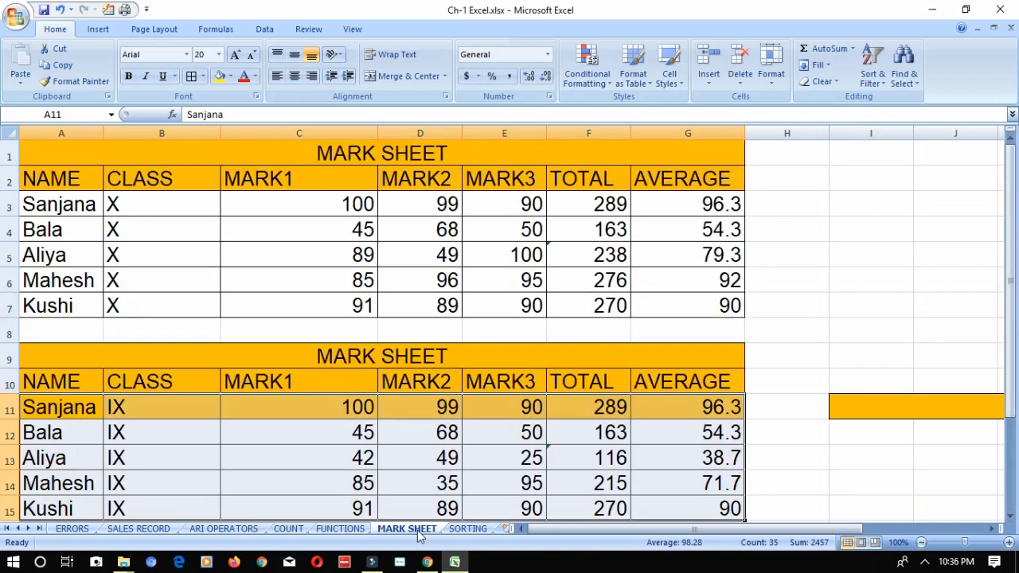
- Check the topic list on the SORTING sheet and create a table with headers from A2:G7 on MARK SHEET
click(466, 530)
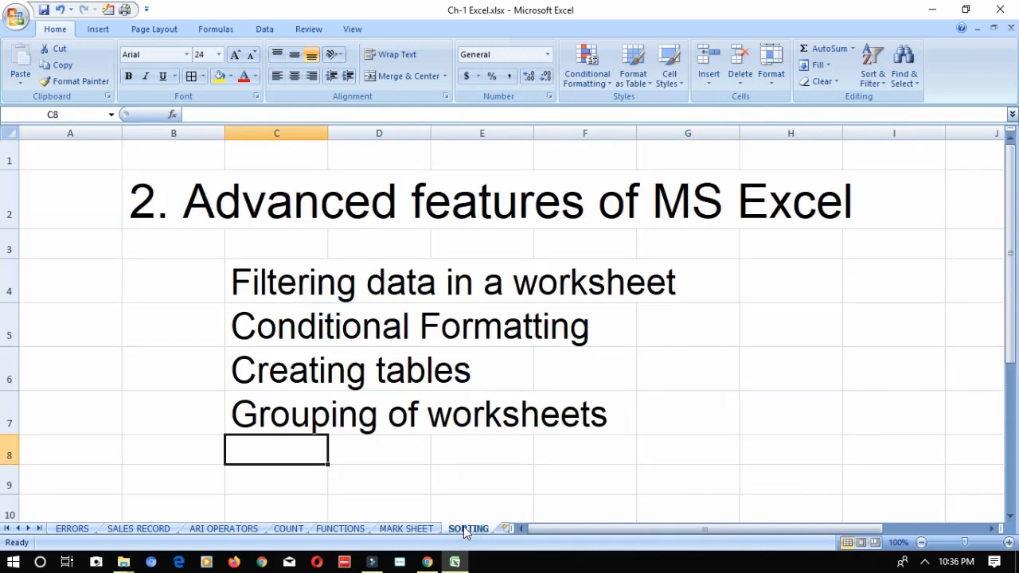
click(413, 529)
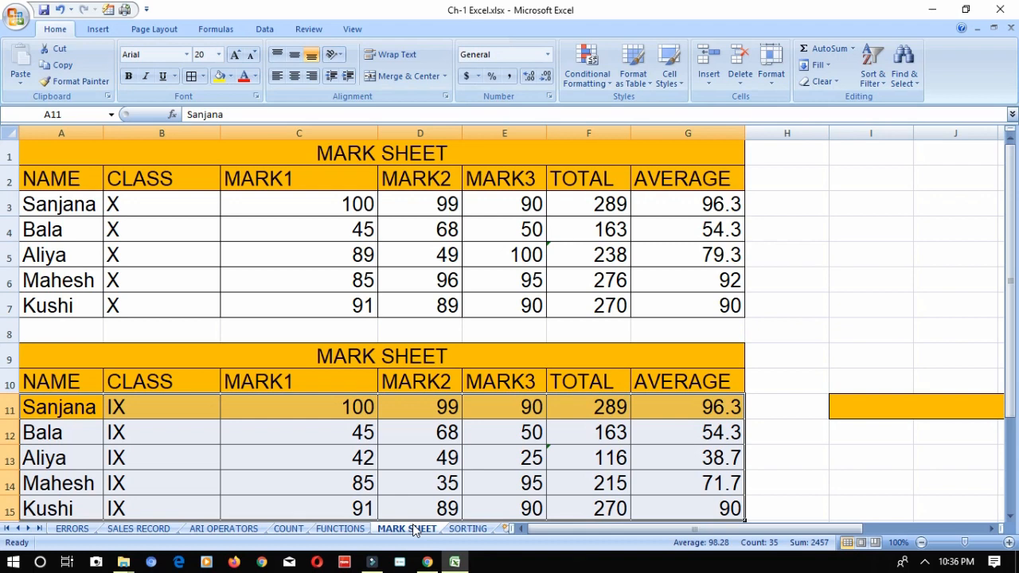
click(78, 180)
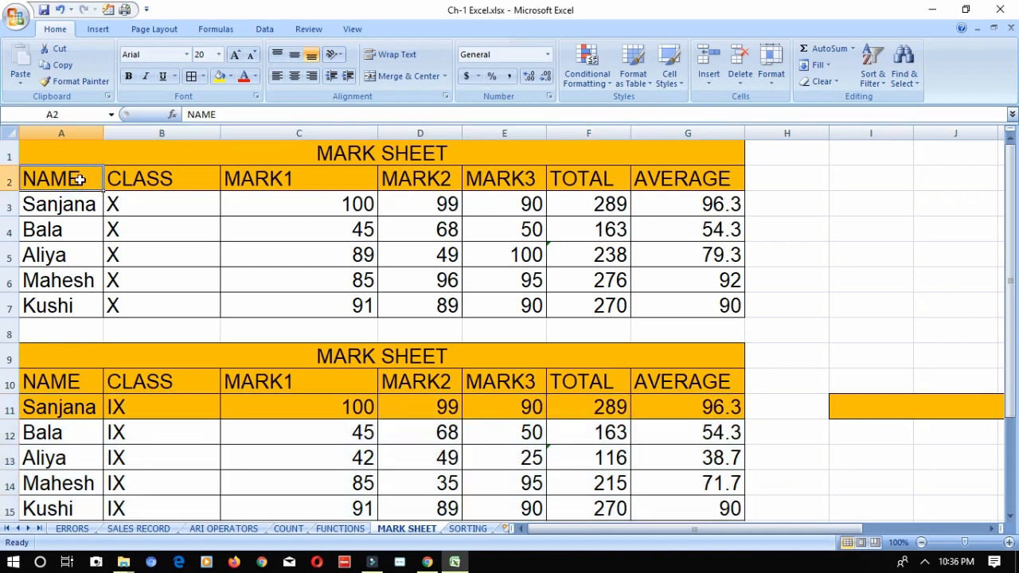
key(shift+Right)
key(shift+Right)
key(shift+Right)
key(shift+Right)
key(shift+Right)
key(shift+Right)
key(shift+Down)
key(shift+Down)
key(shift+Down)
key(shift+Down)
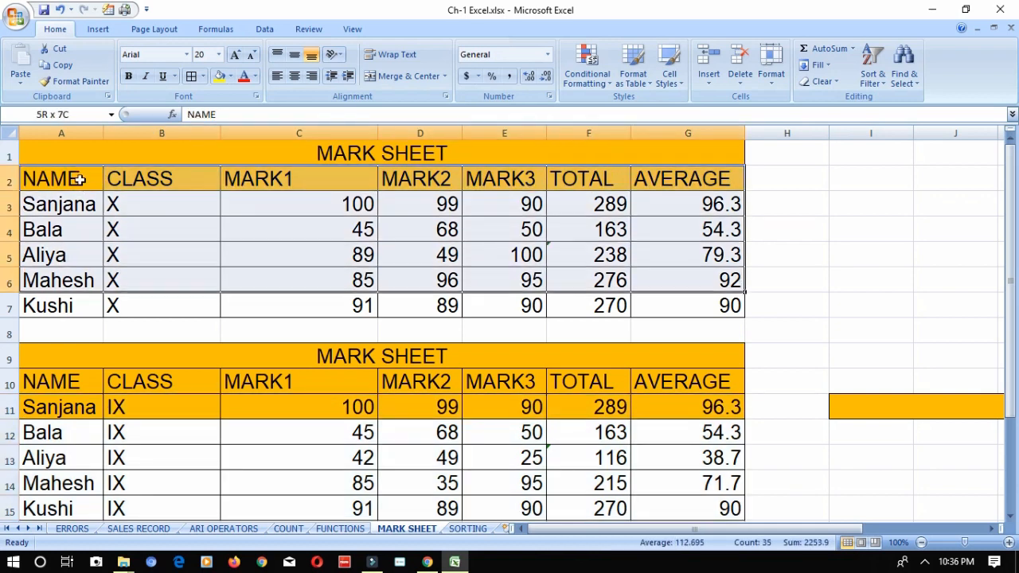
key(shift+Down)
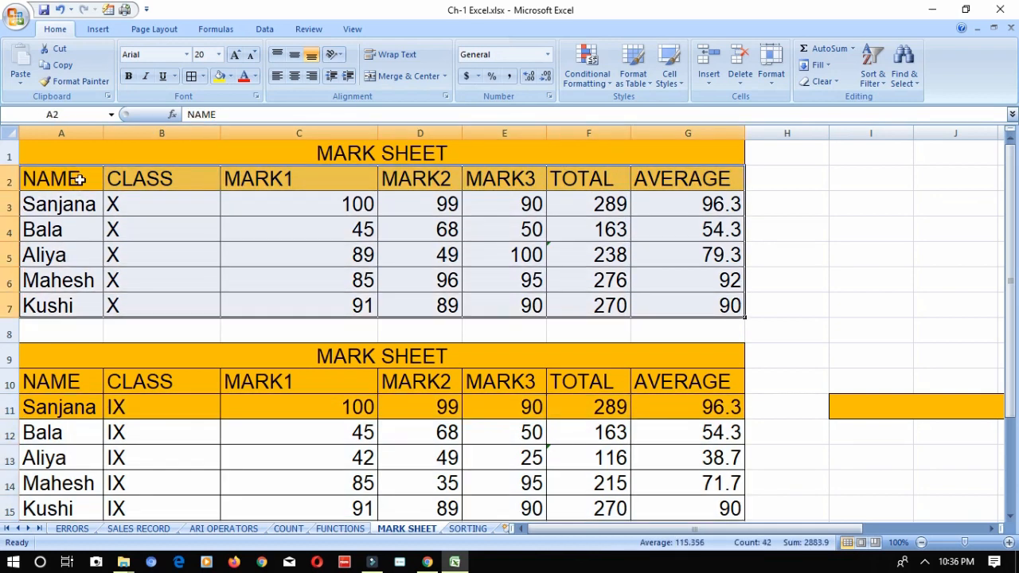
click(109, 30)
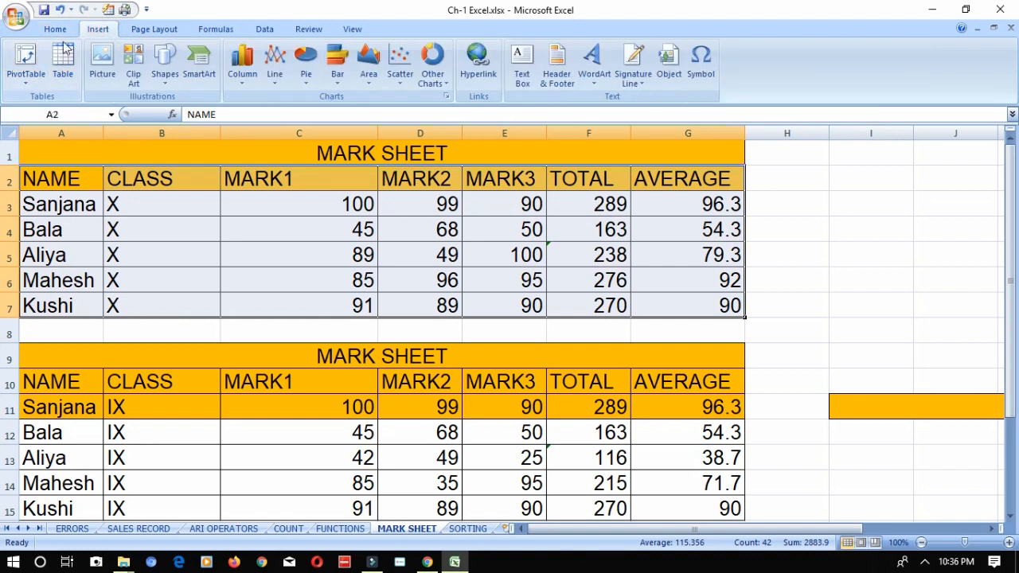
click(63, 74)
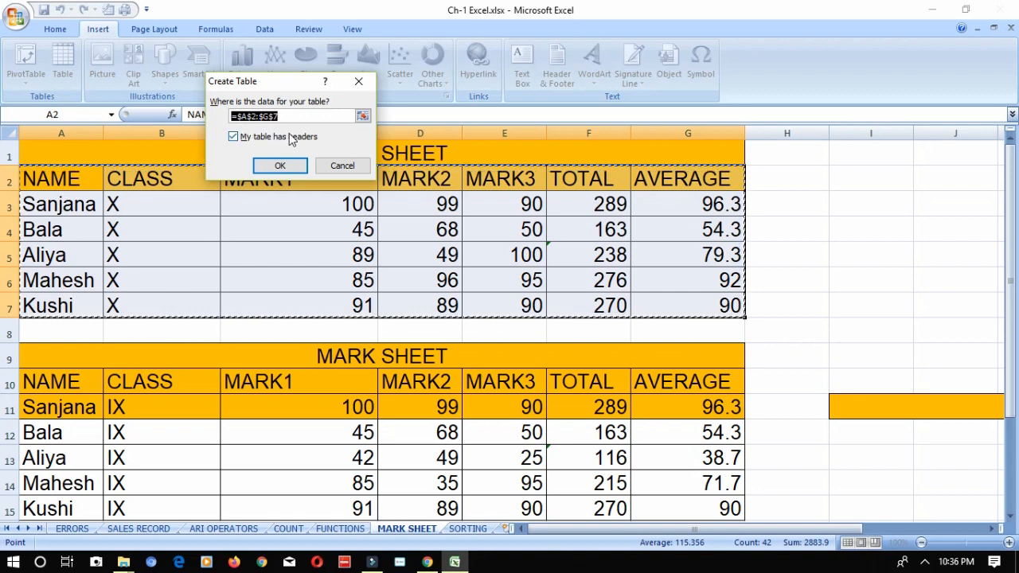
click(274, 165)
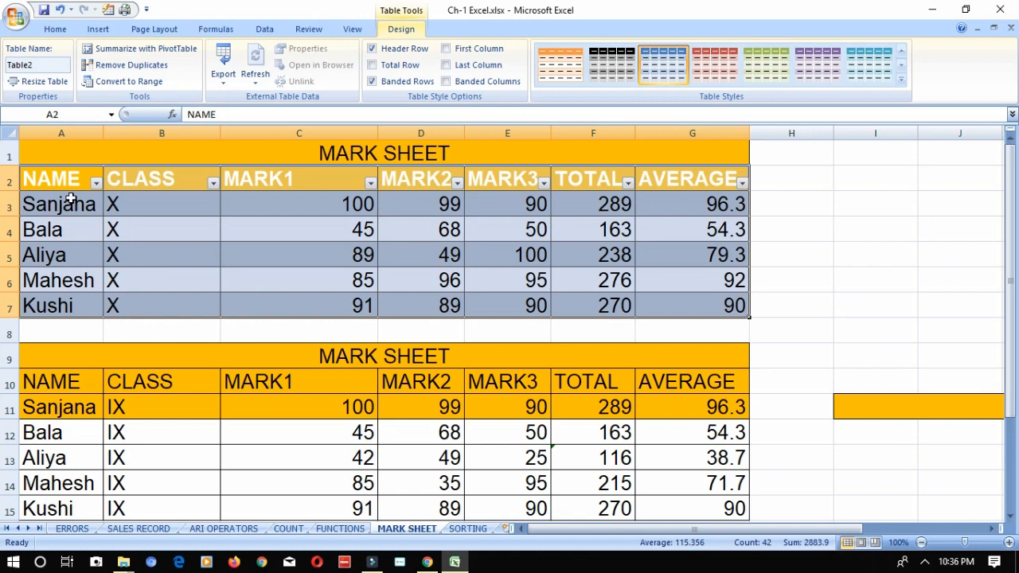
- Sort the class X table by NAME from A to Z, and by AVERAGE from smallest to largest
click(96, 183)
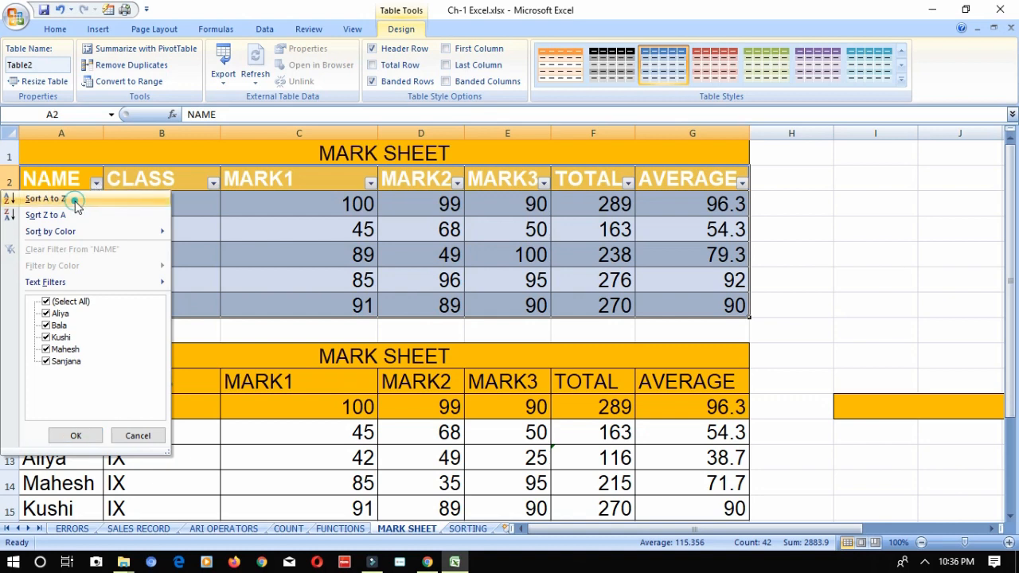
click(75, 200)
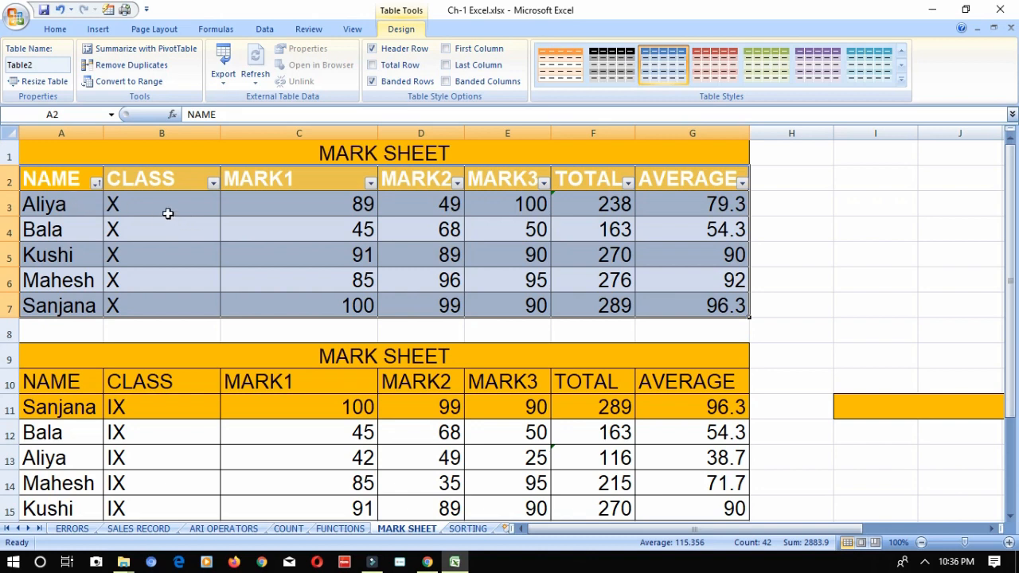
click(742, 184)
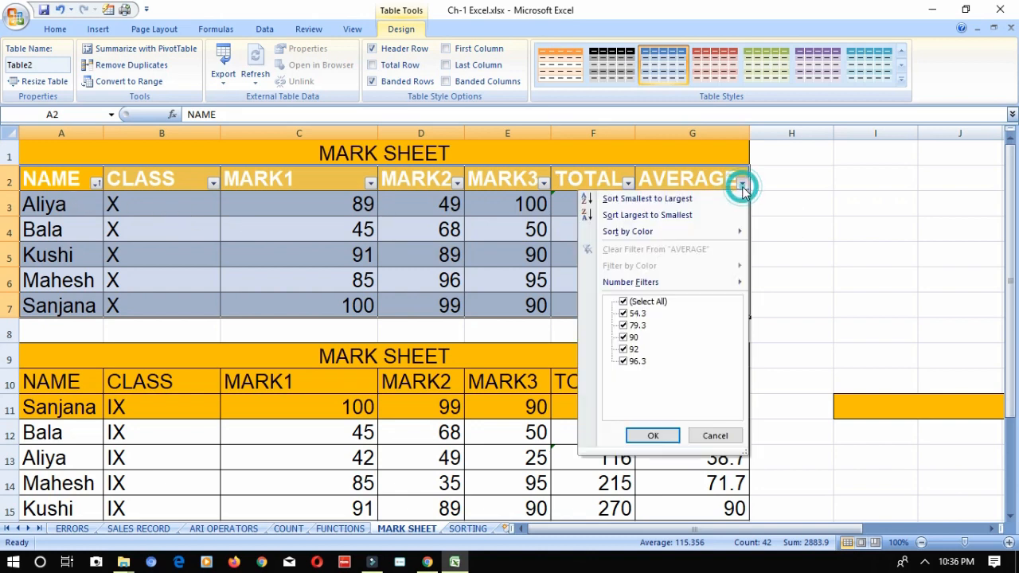
click(690, 200)
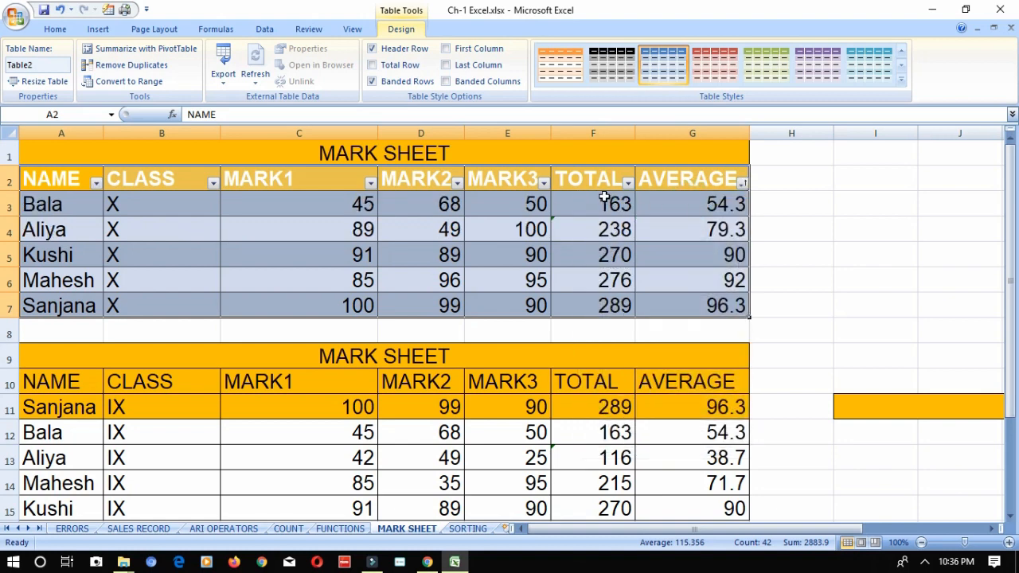
- Filter the class X table to TOTAL values greater than or equal to 90
click(629, 184)
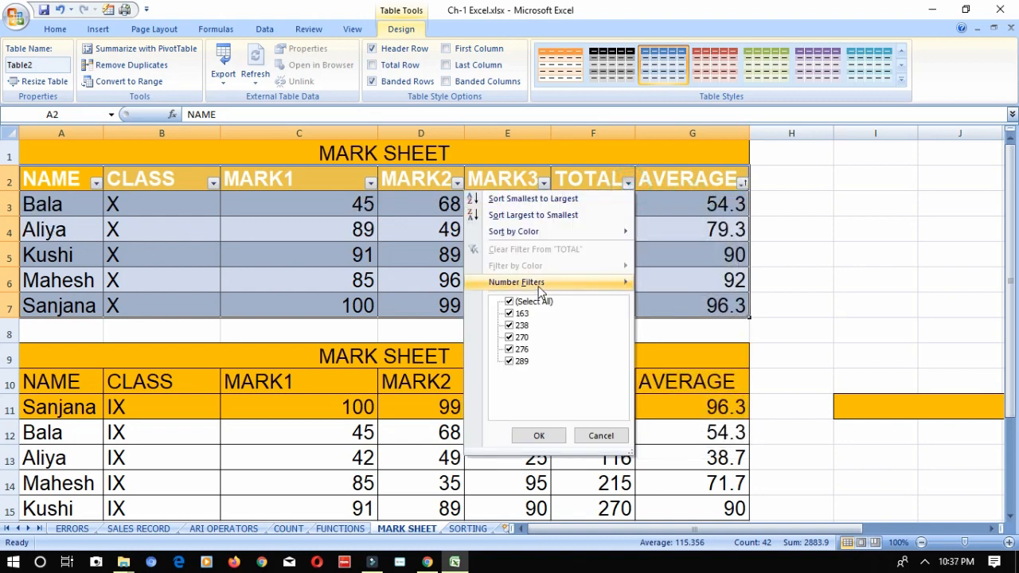
mouse_move(543, 288)
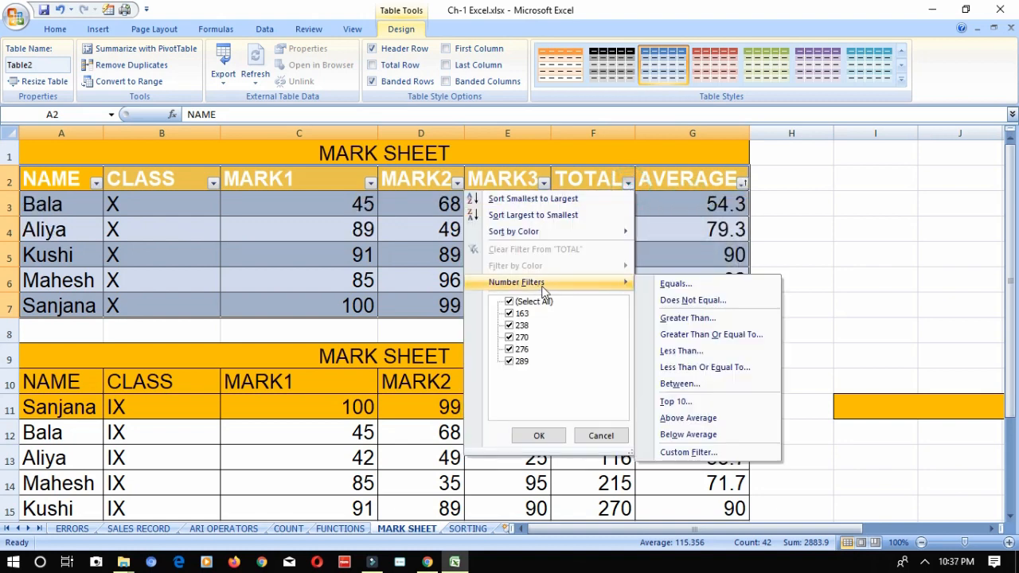
click(686, 334)
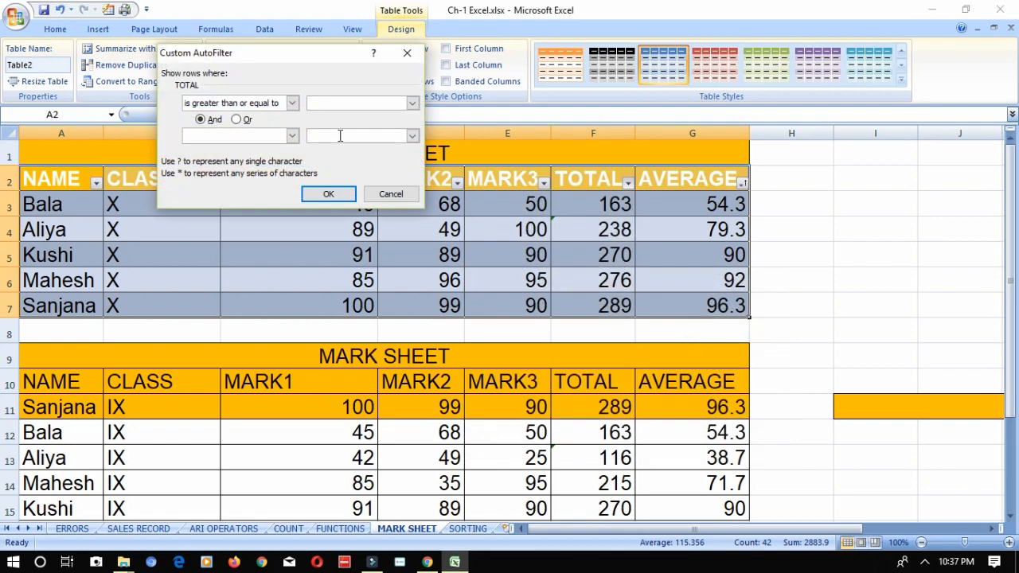
text(90)
key(Return)
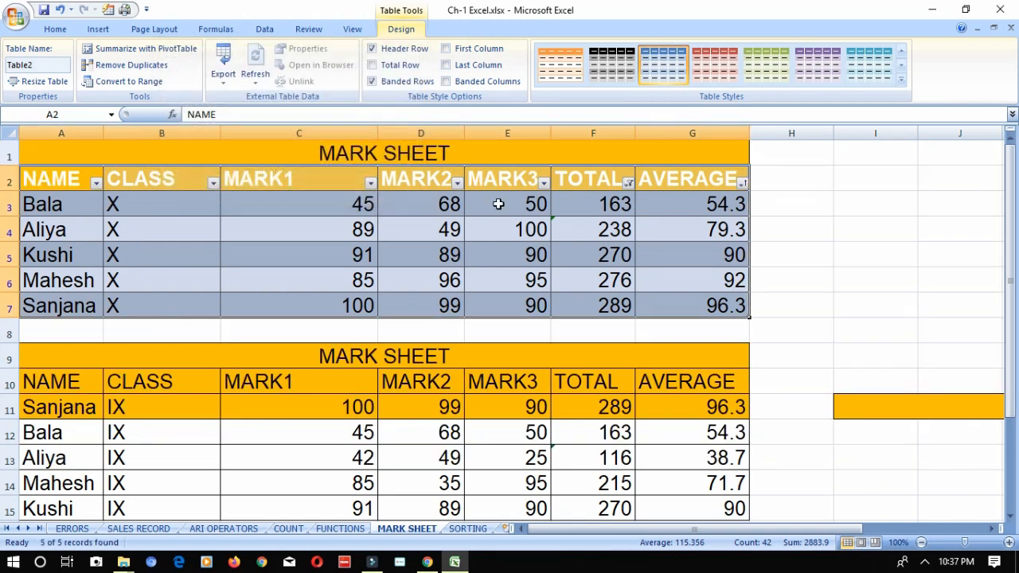
- Filter the class X table to AVERAGE values greater than or equal to 90
click(457, 183)
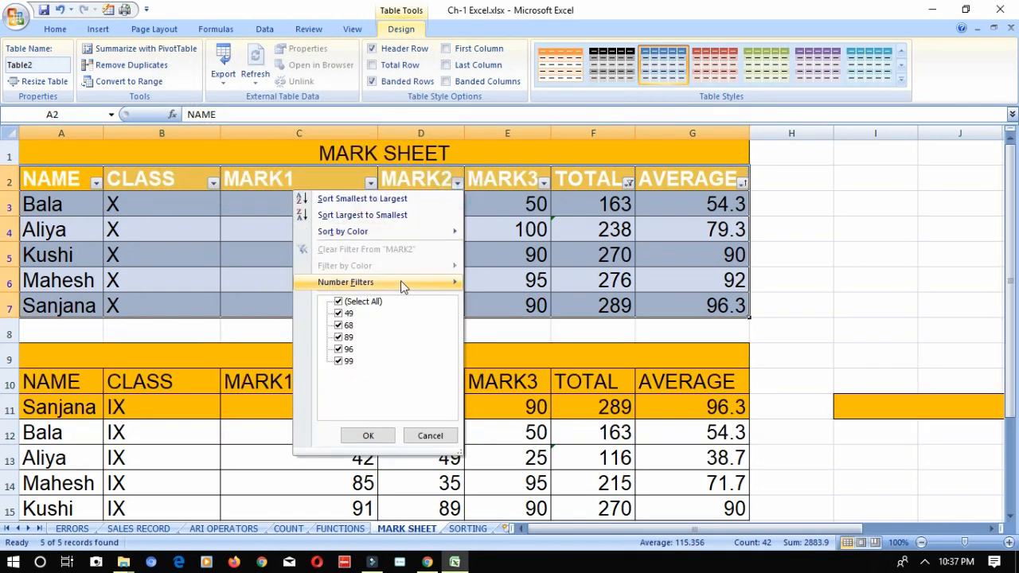
mouse_move(403, 285)
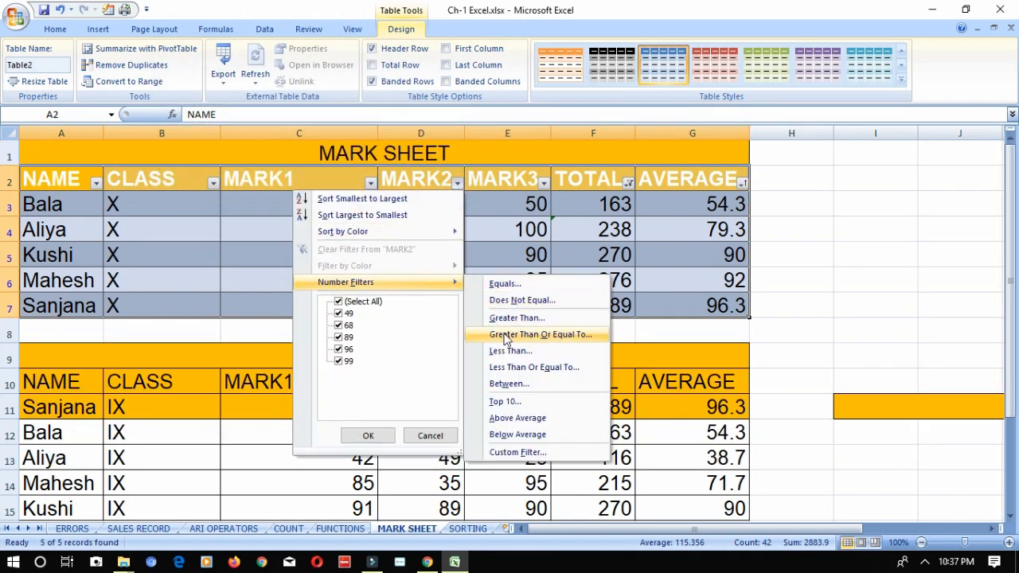
click(737, 179)
click(741, 182)
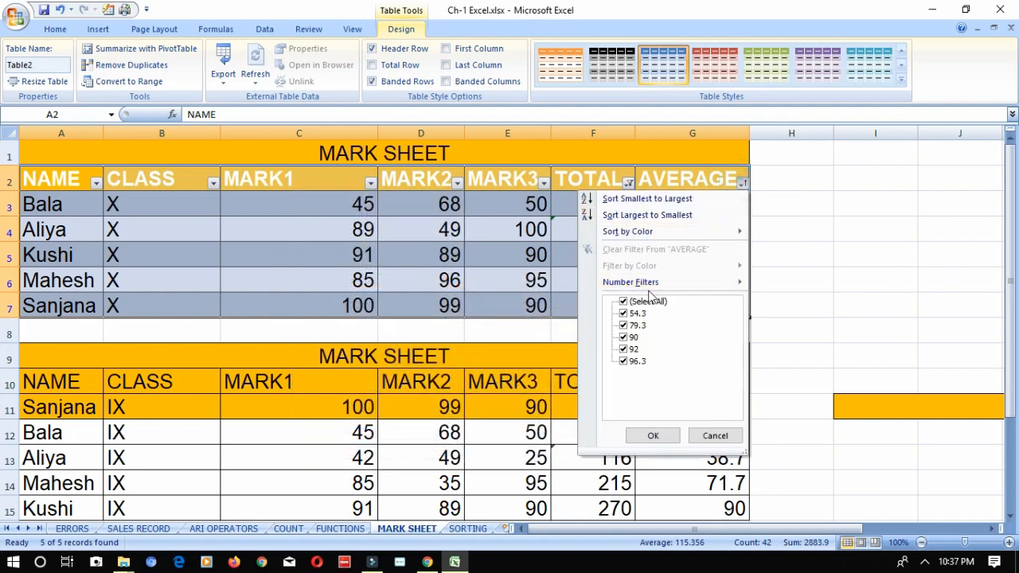
mouse_move(668, 283)
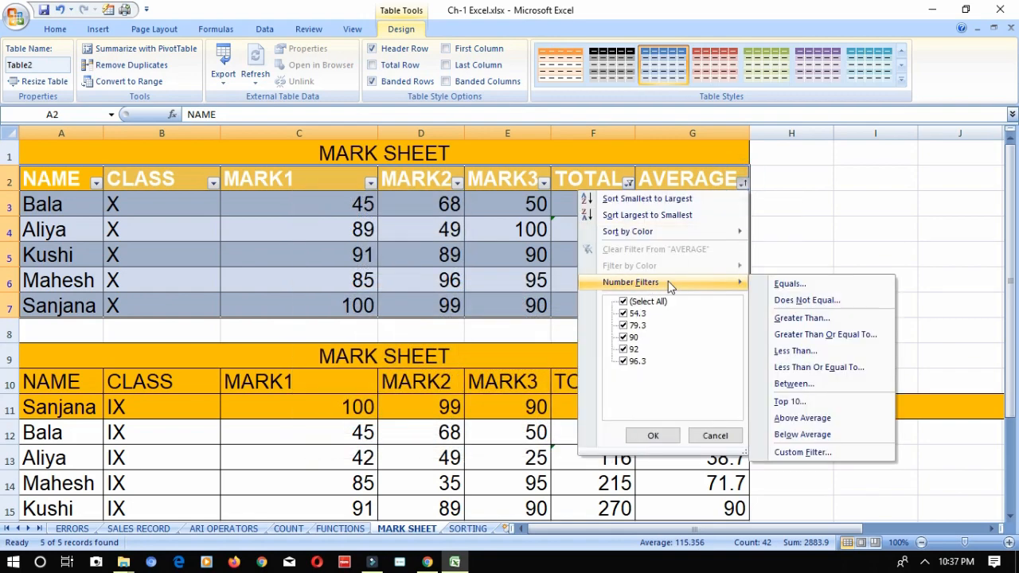
click(805, 336)
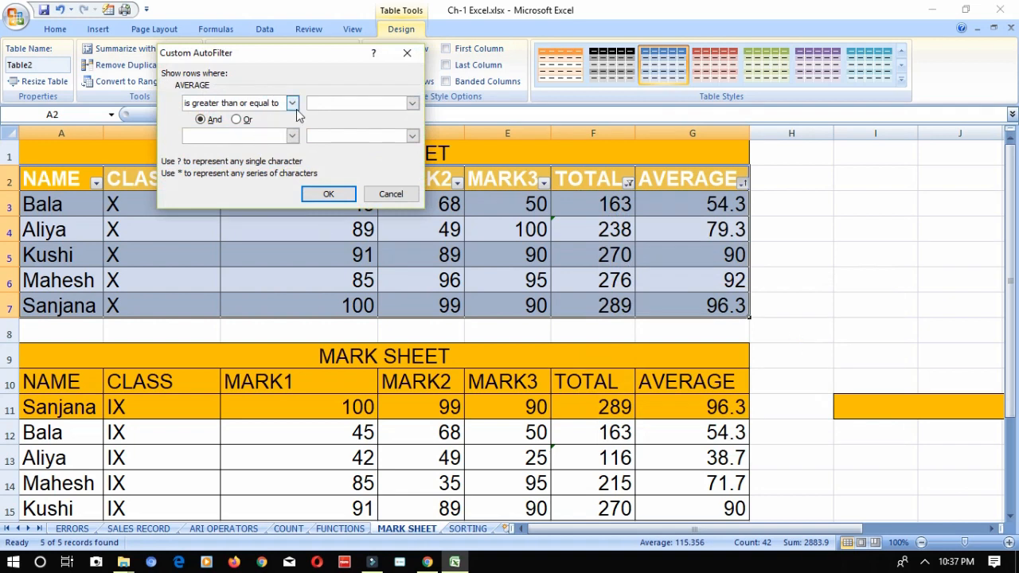
text(80)
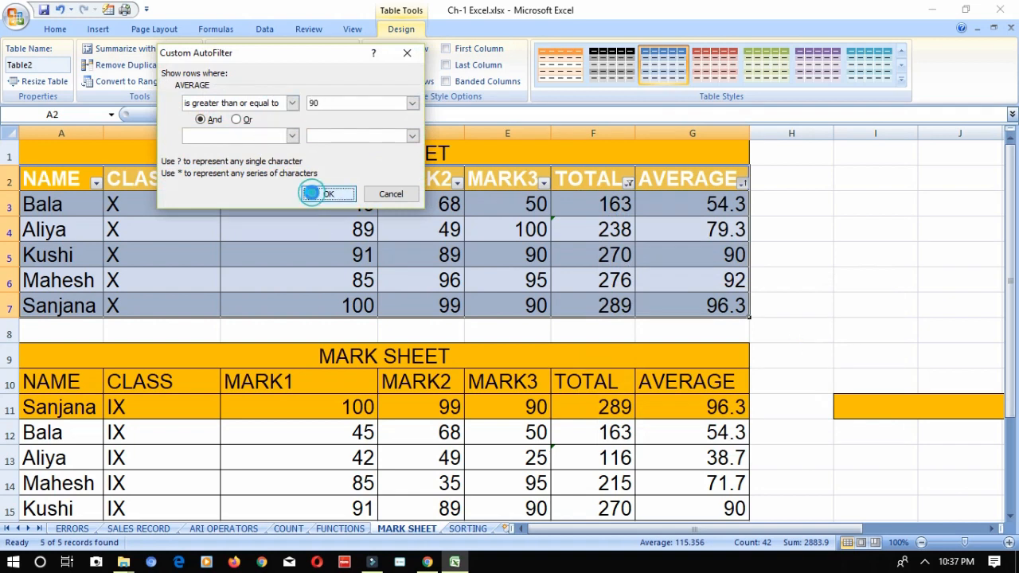
click(316, 193)
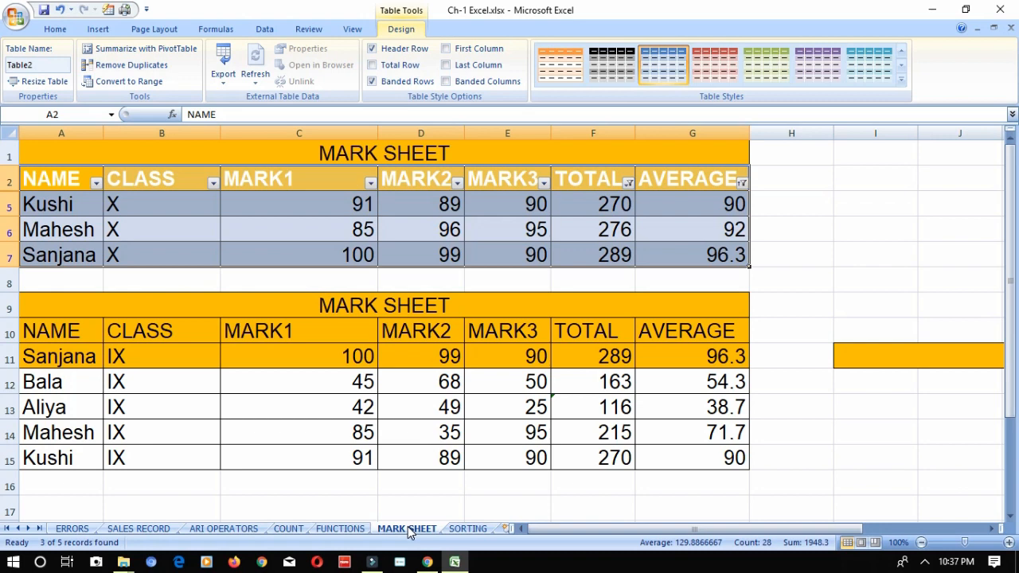
- Group the FUNCTIONS, MARK SHEET and SORTING worksheets and select all cells in them
ctrl+click(360, 530)
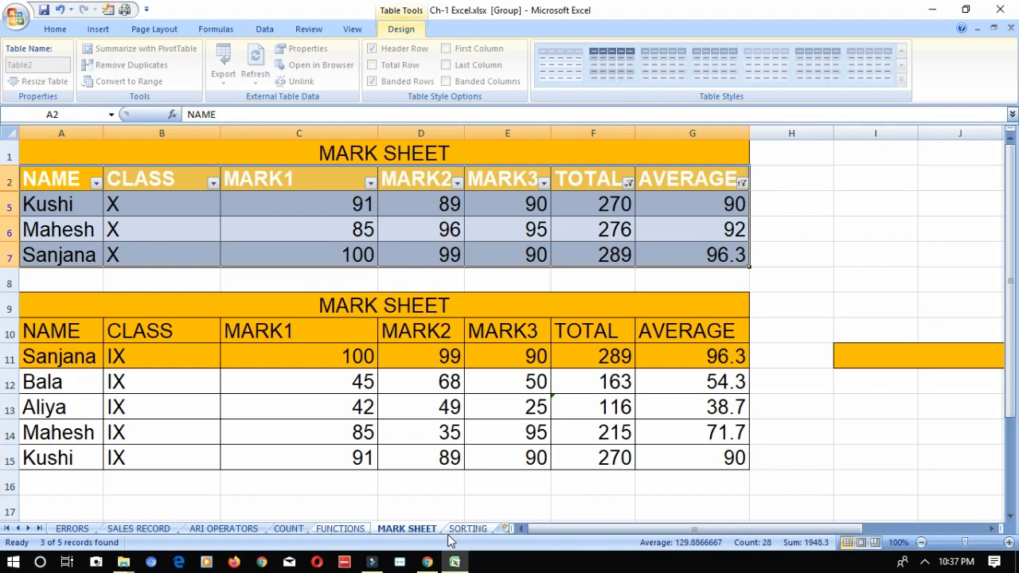
key(ctrl+a)
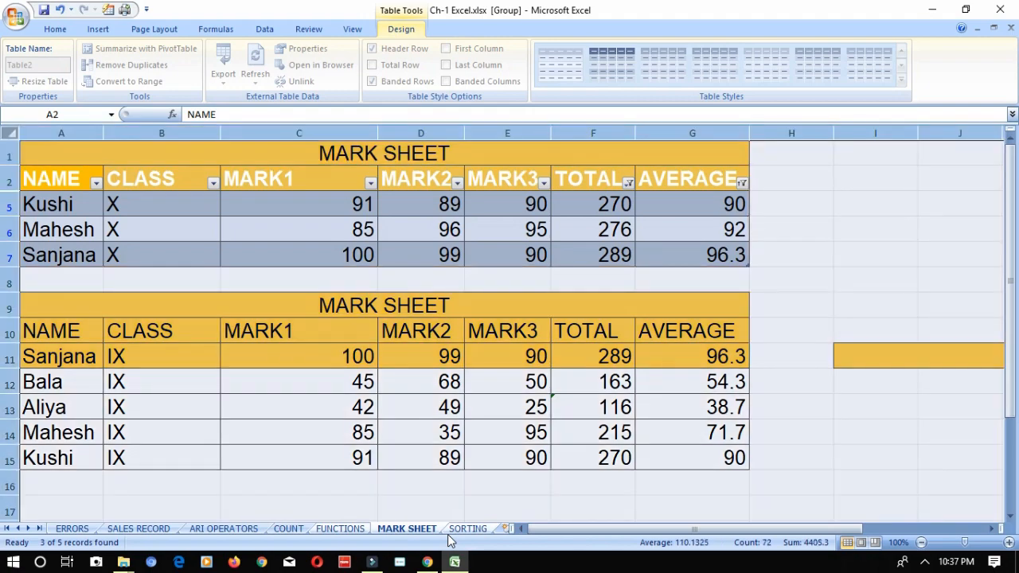
click(358, 529)
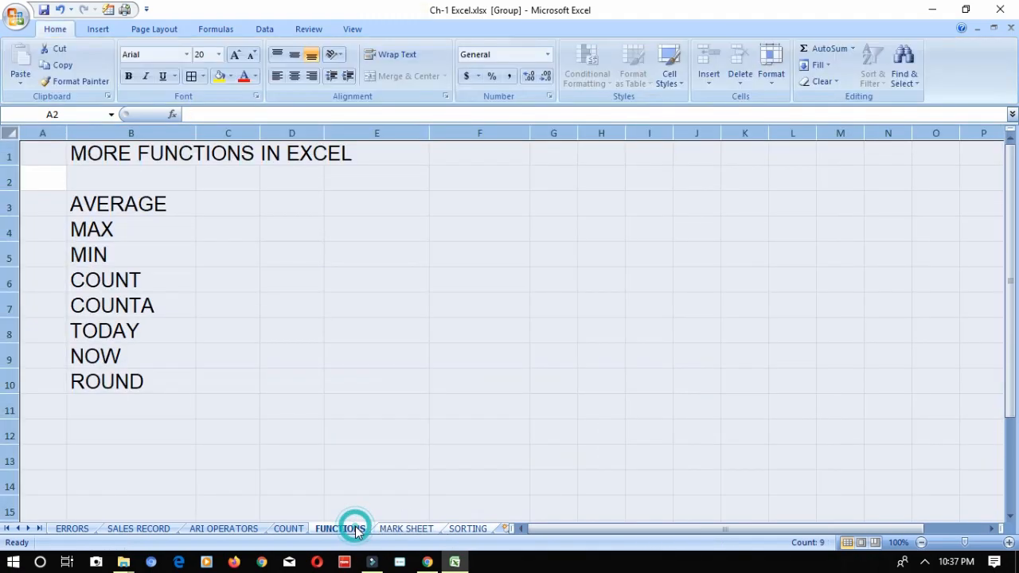
click(403, 530)
click(460, 530)
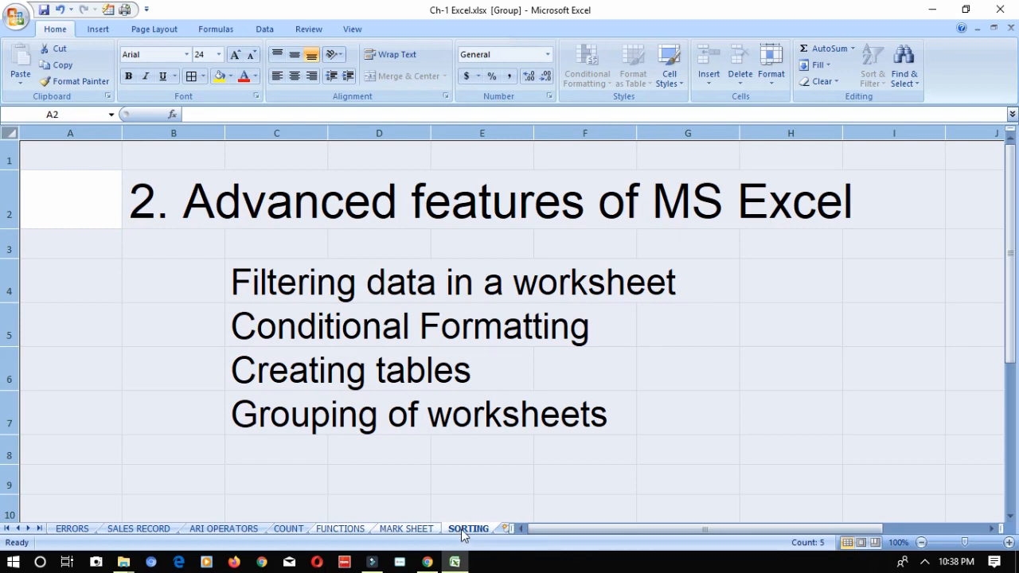
- Try to copy the grouped FUNCTIONS, MARK SHEET and SORTING sheets into a new workbook
right_click(464, 531)
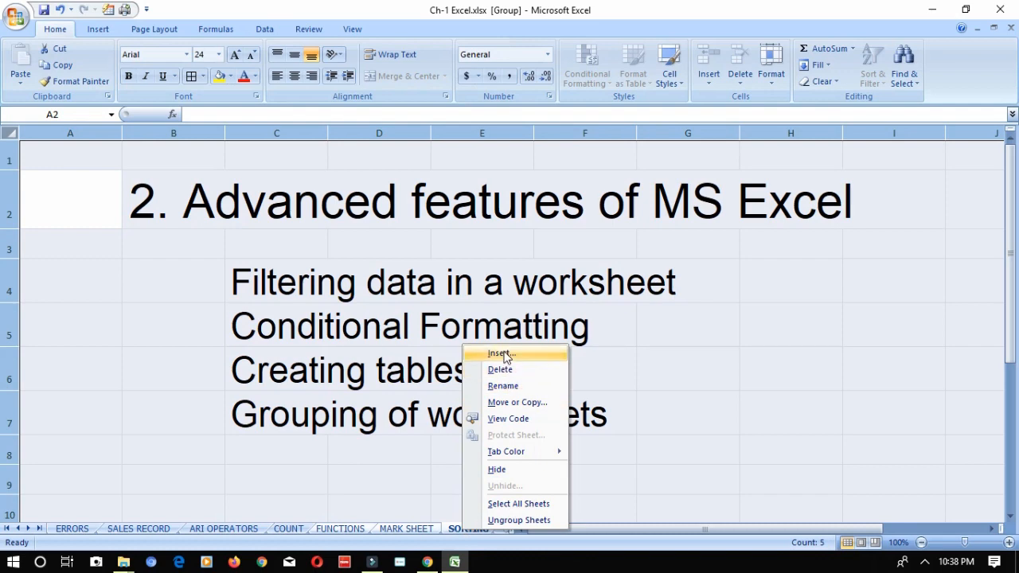
click(498, 404)
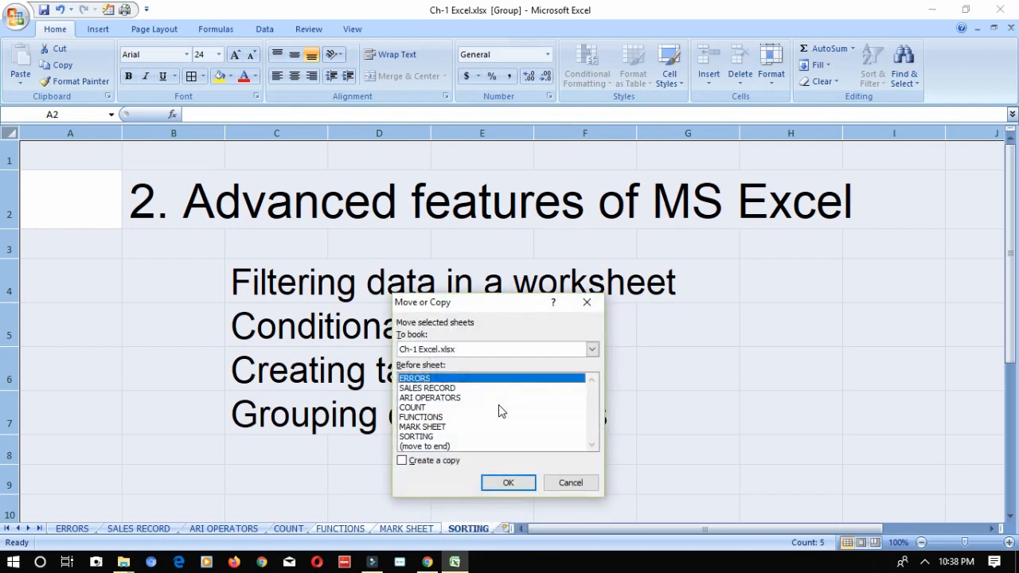
click(422, 352)
click(420, 360)
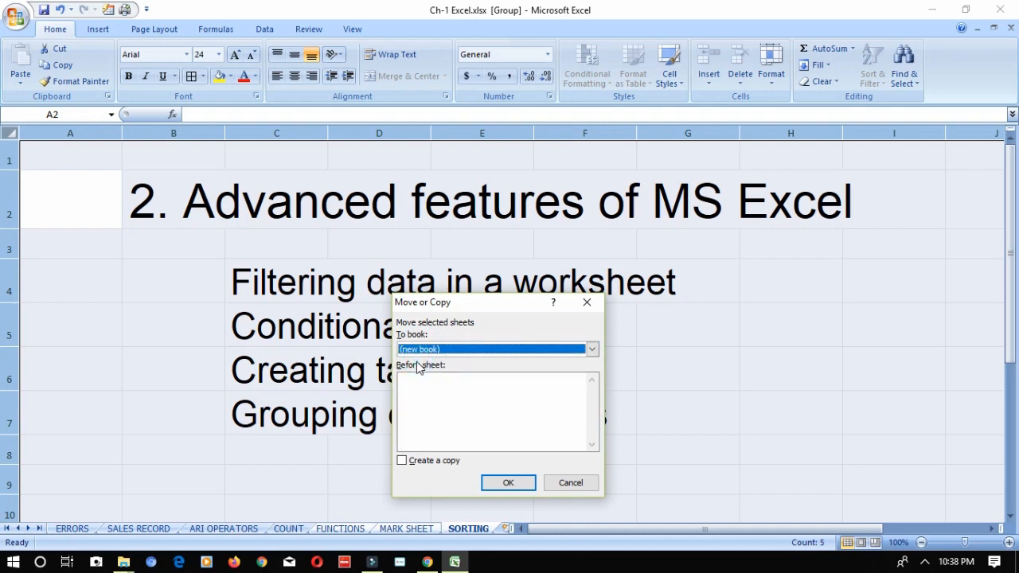
click(402, 460)
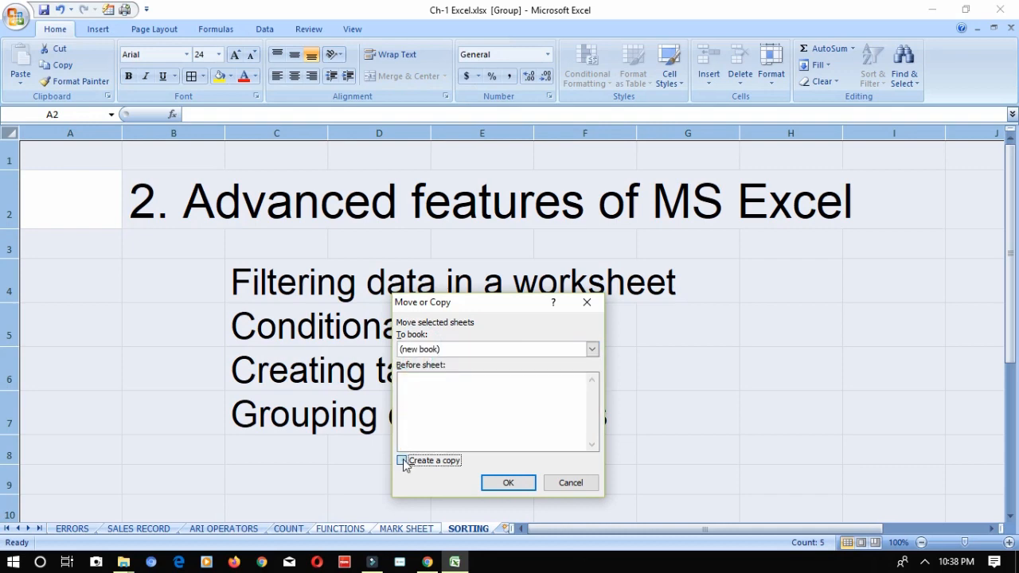
click(485, 482)
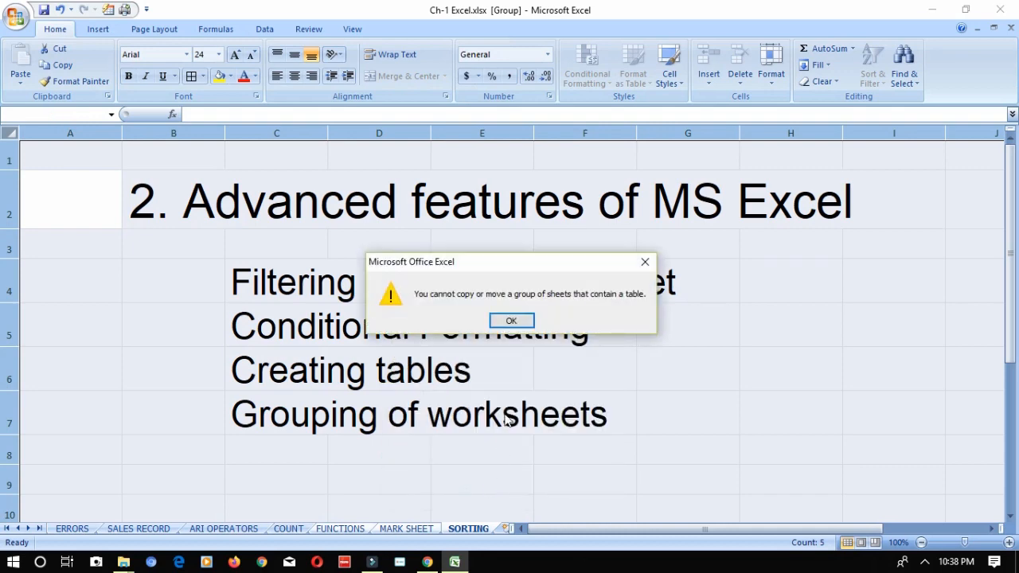
click(510, 322)
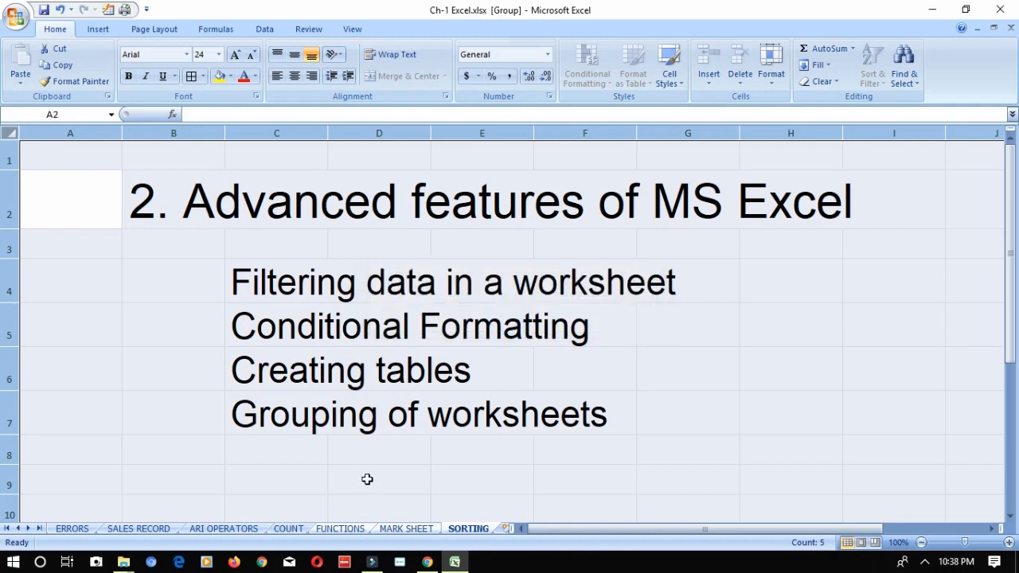
- Undo the filters, the sorting and the table creation on MARK SHEET
click(343, 529)
click(394, 530)
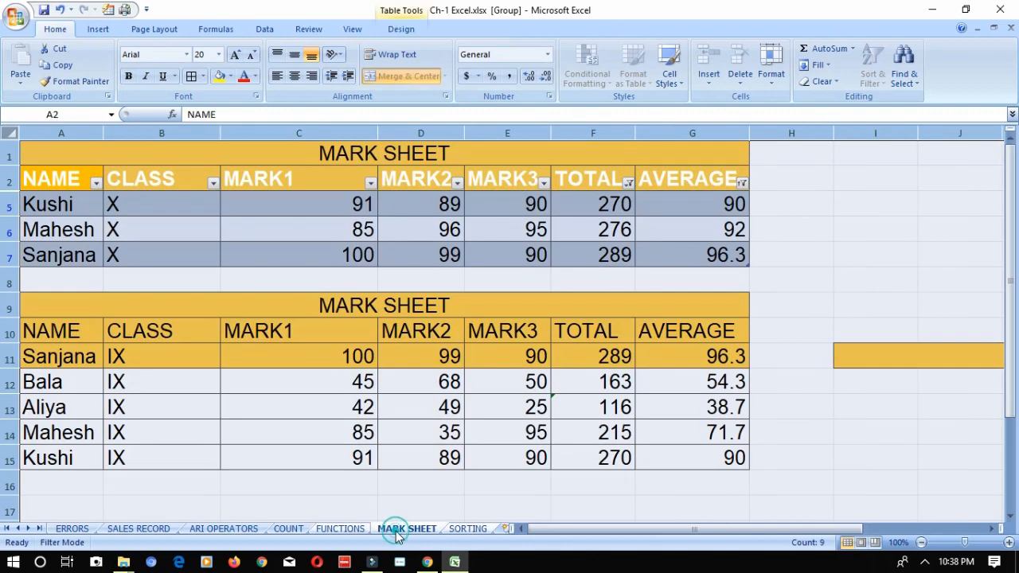
click(397, 434)
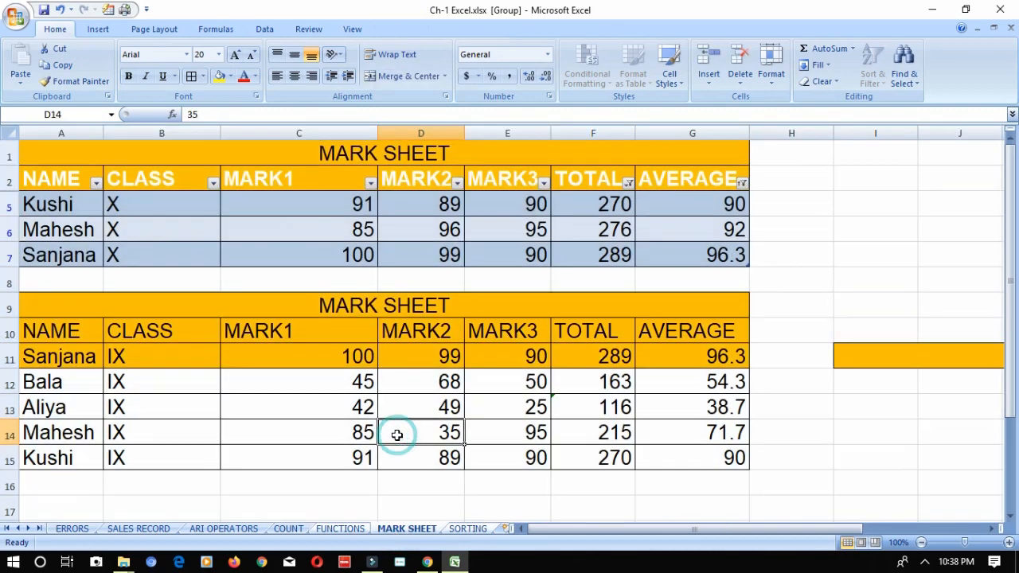
click(848, 282)
key(ctrl+z)
key(ctrl+z)
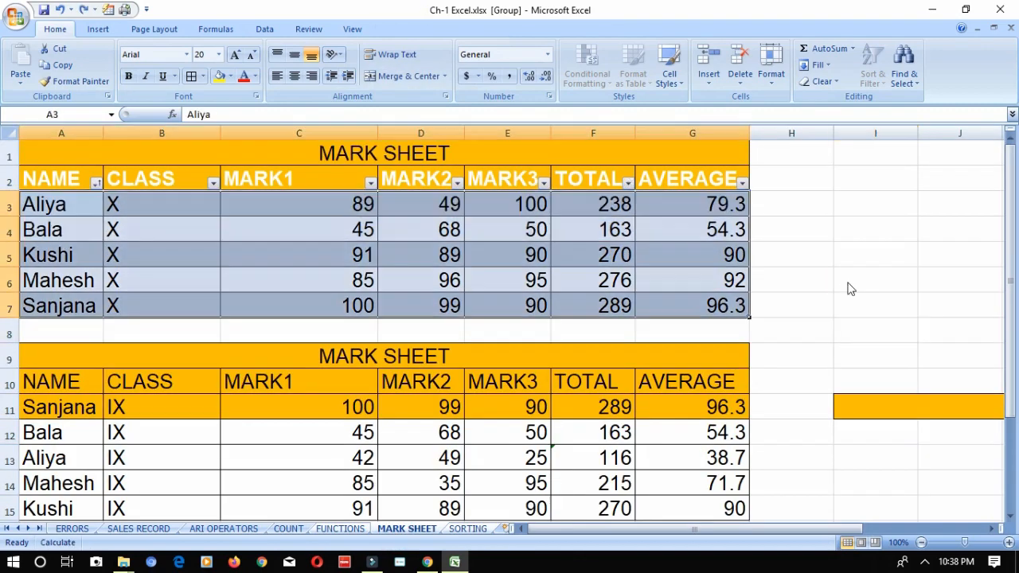
key(ctrl+z)
key(ctrl+z)
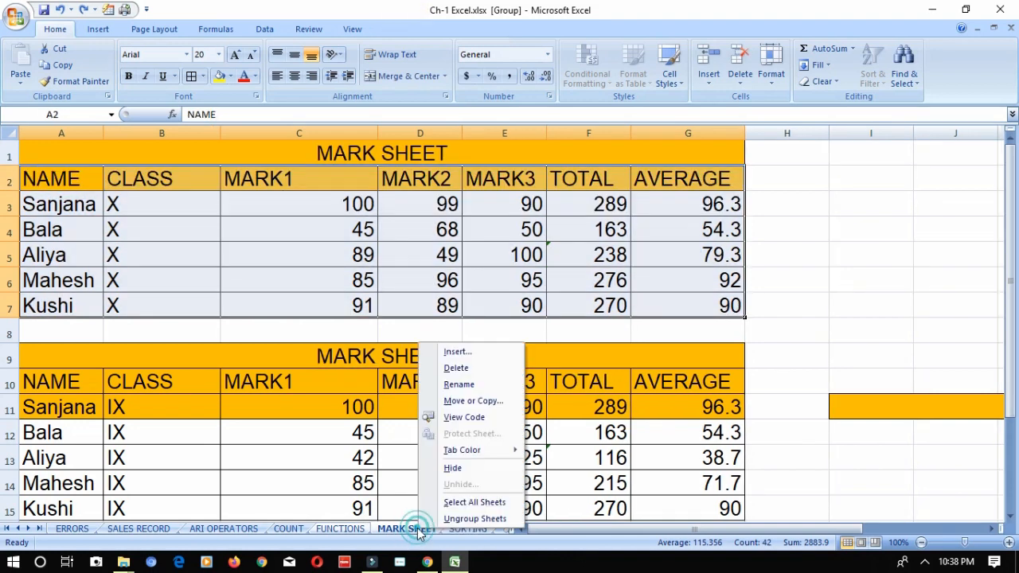
- Ungroup the worksheets and check the MARK SHEET and SORTING sheets individually
right_click(420, 528)
click(403, 528)
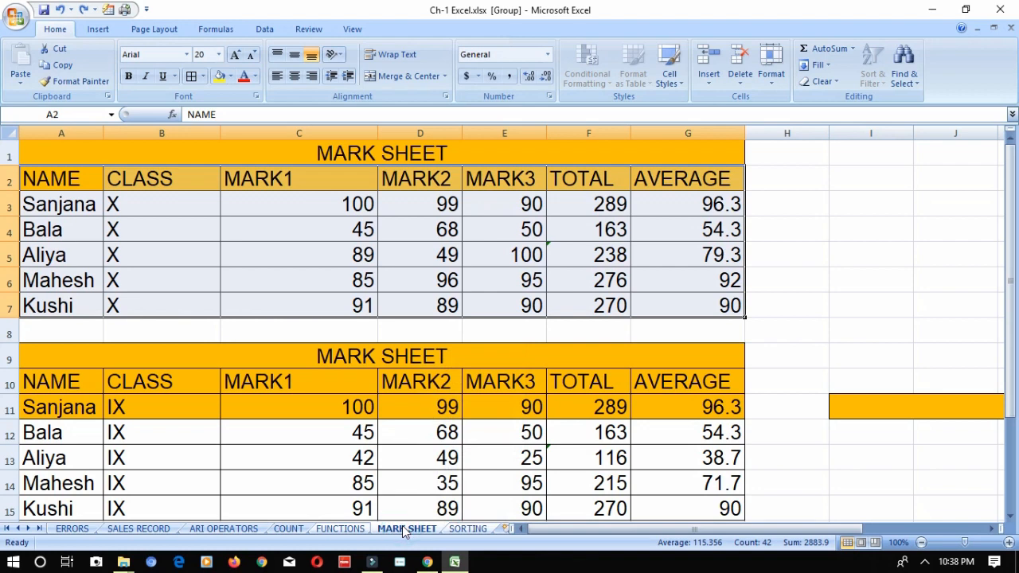
click(354, 530)
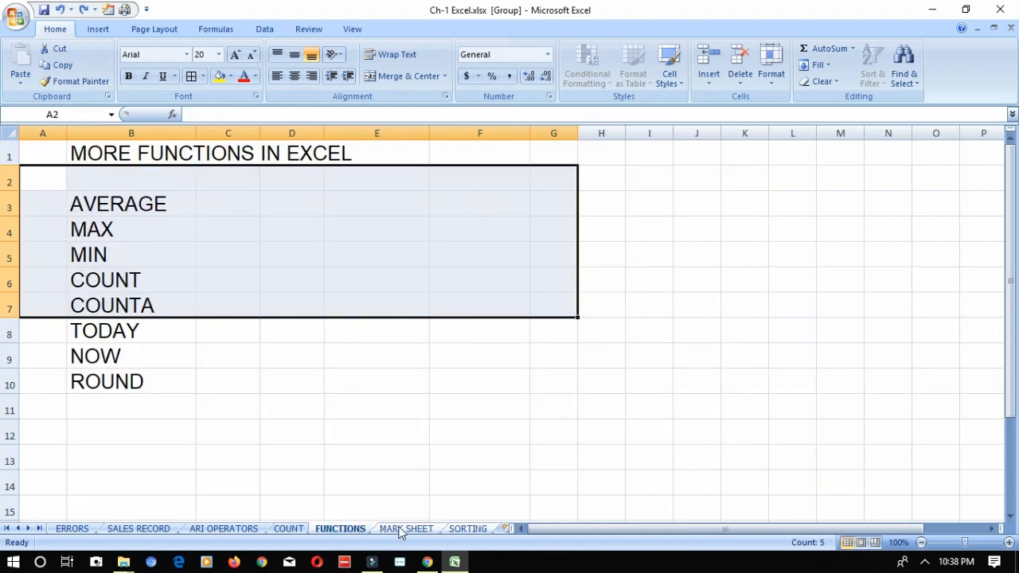
ctrl+click(399, 528)
ctrl+click(457, 531)
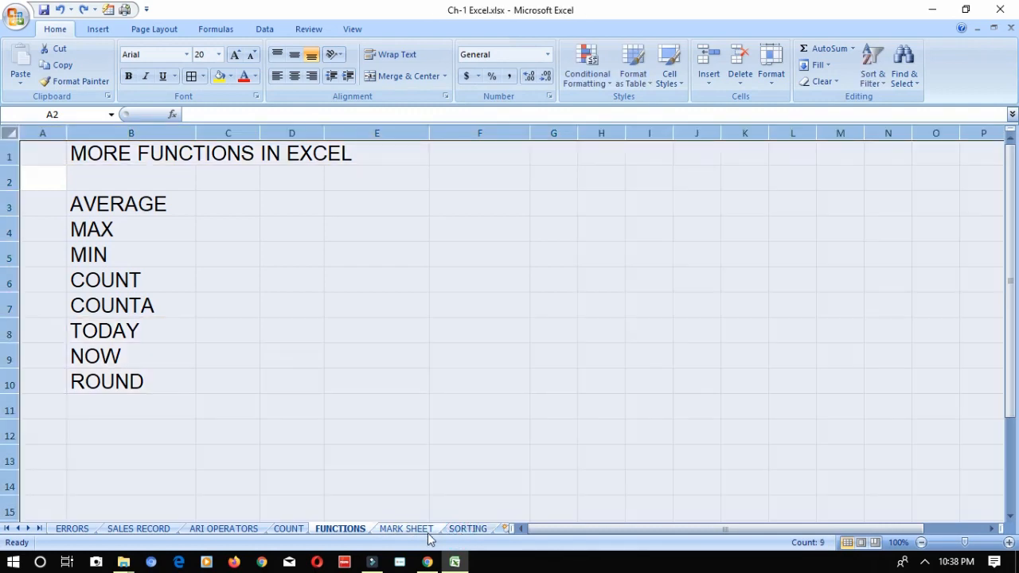
click(410, 529)
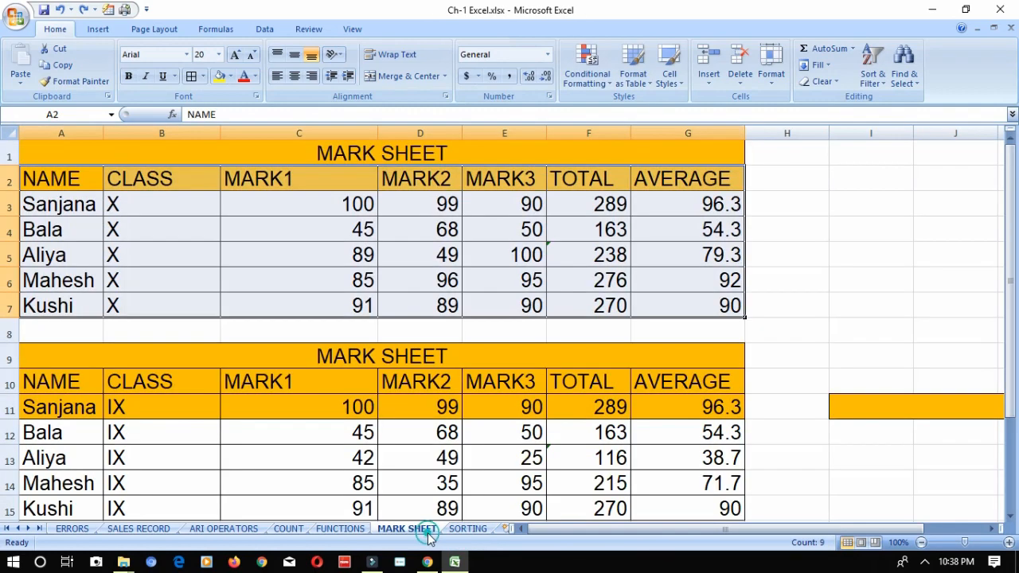
click(456, 530)
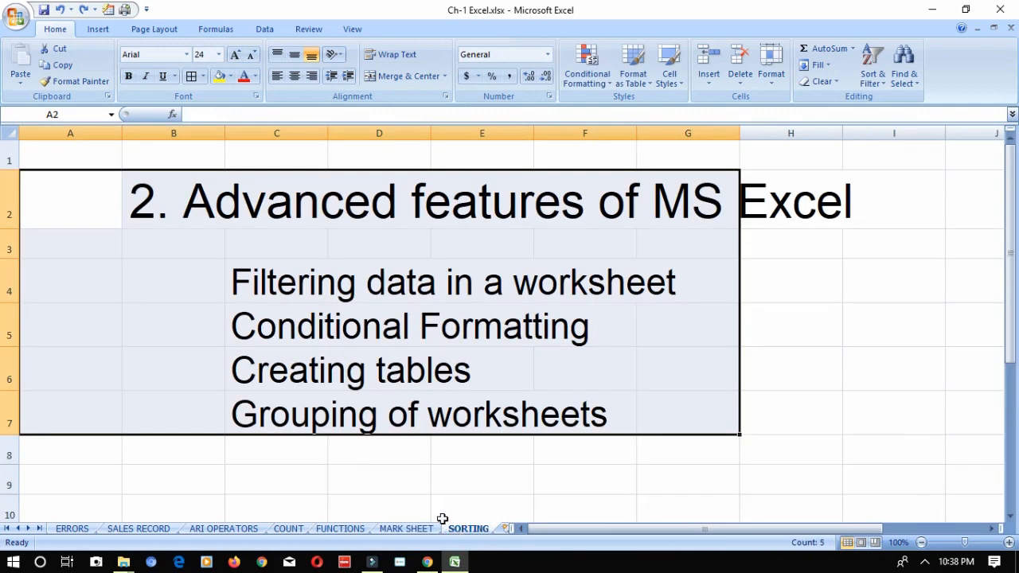
click(410, 529)
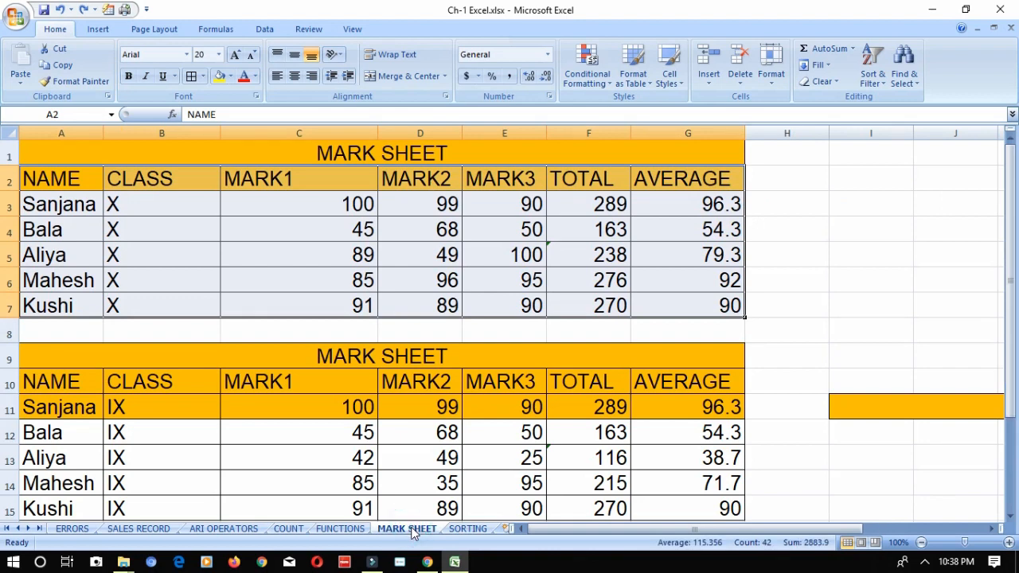
- Select all cells on the FUNCTIONS sheet and group it with the MARK SHEET and SORTING worksheets
click(354, 531)
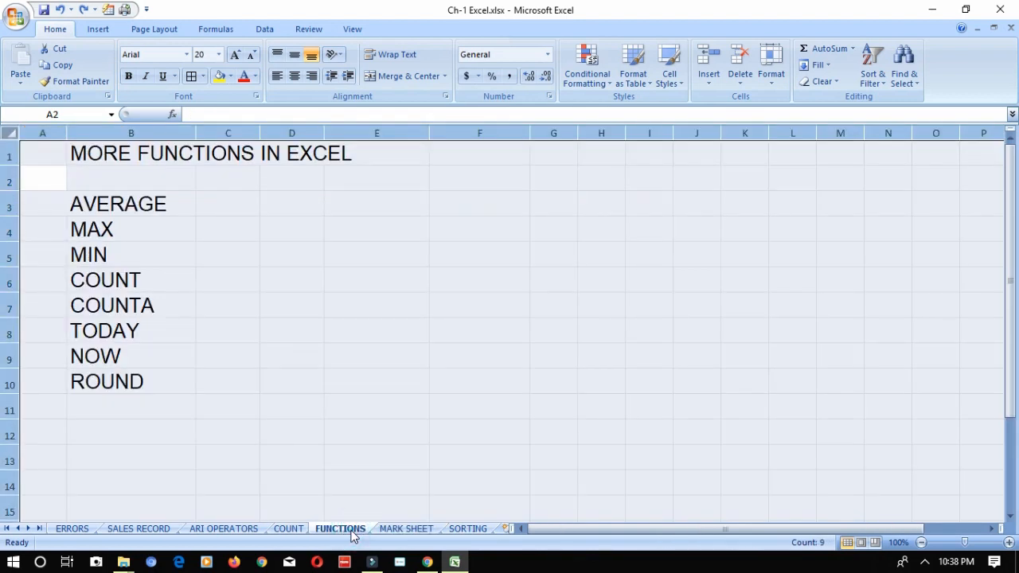
ctrl+click(408, 530)
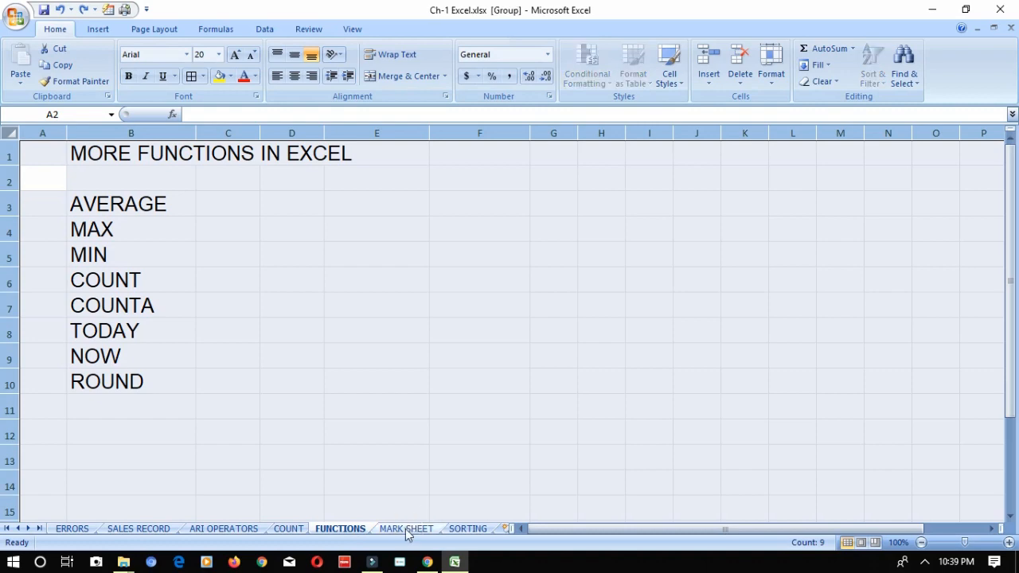
ctrl+click(458, 532)
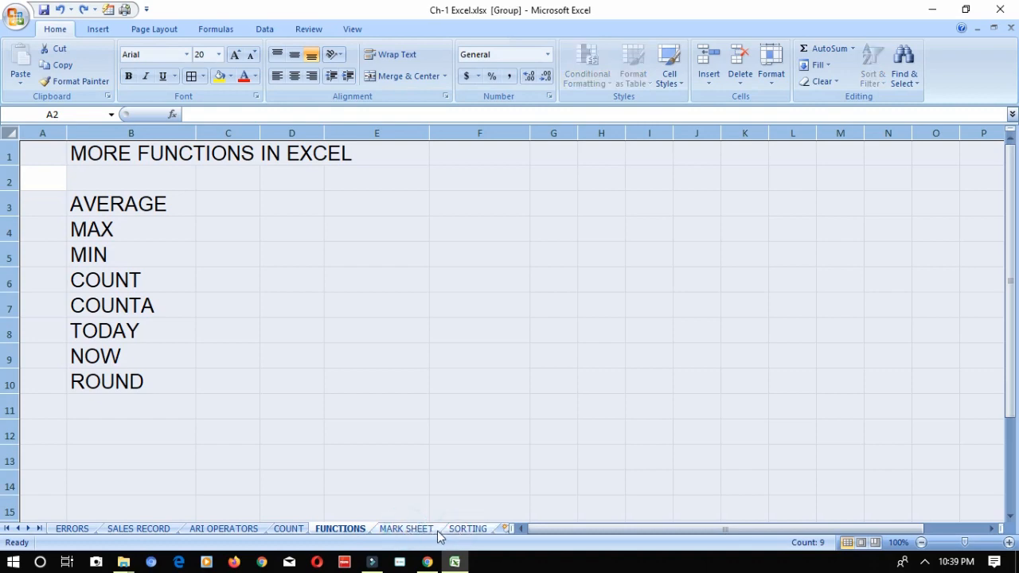
click(430, 531)
click(460, 531)
- Copy the three grouped worksheets into a new workbook, keeping the originals in Ch-1 Excel.xlsx
right_click(462, 533)
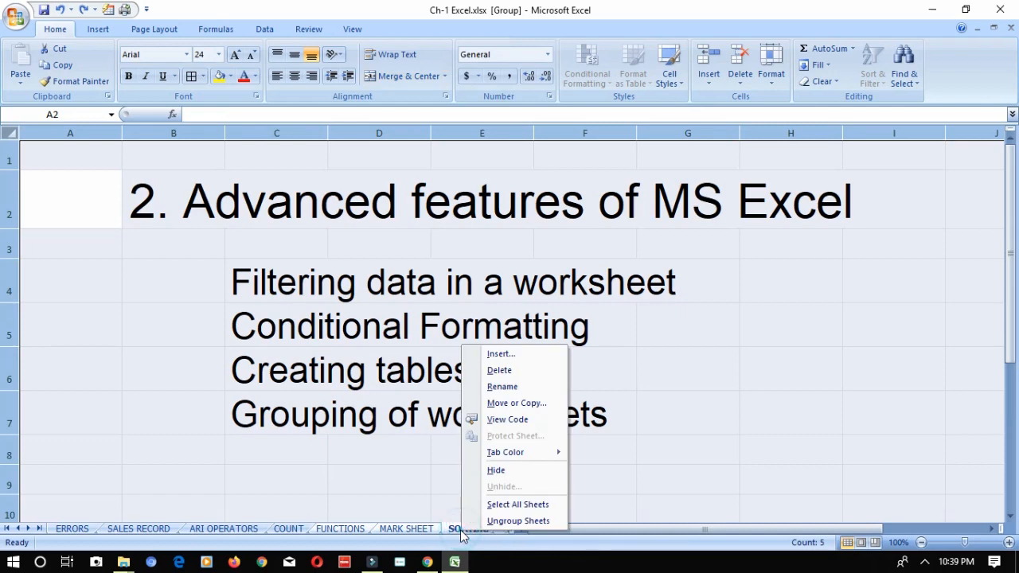
click(516, 405)
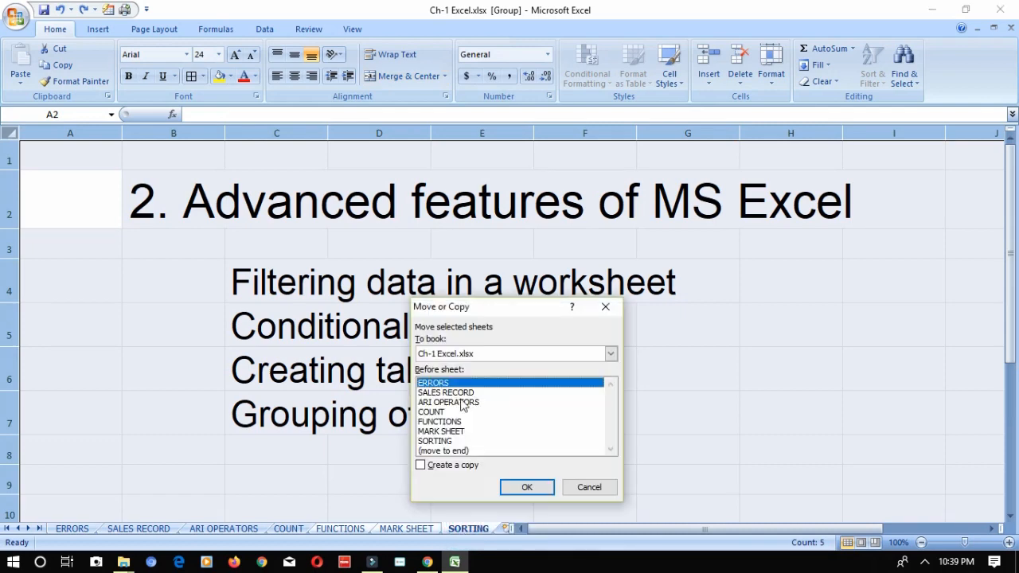
click(443, 353)
click(438, 368)
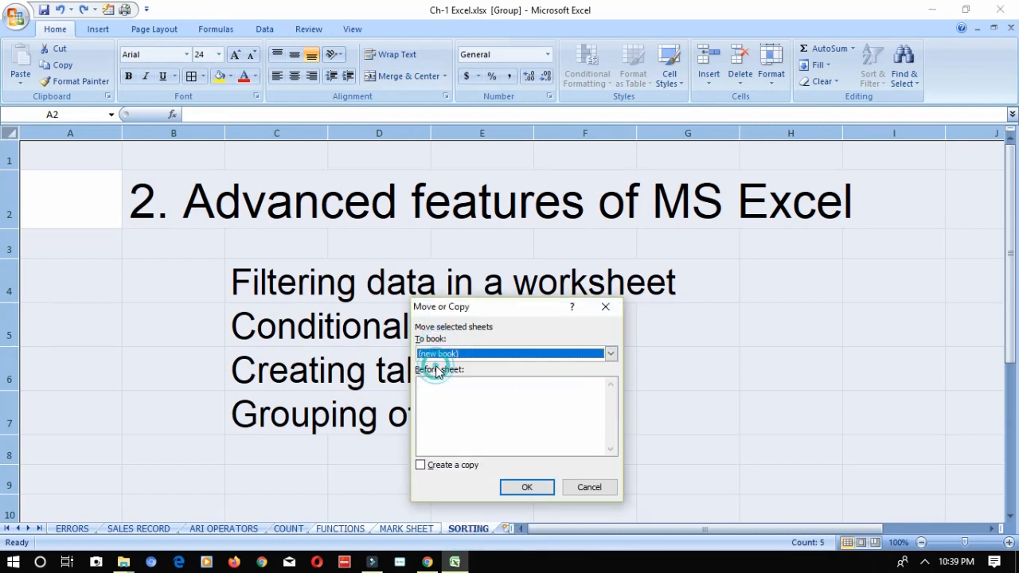
click(421, 465)
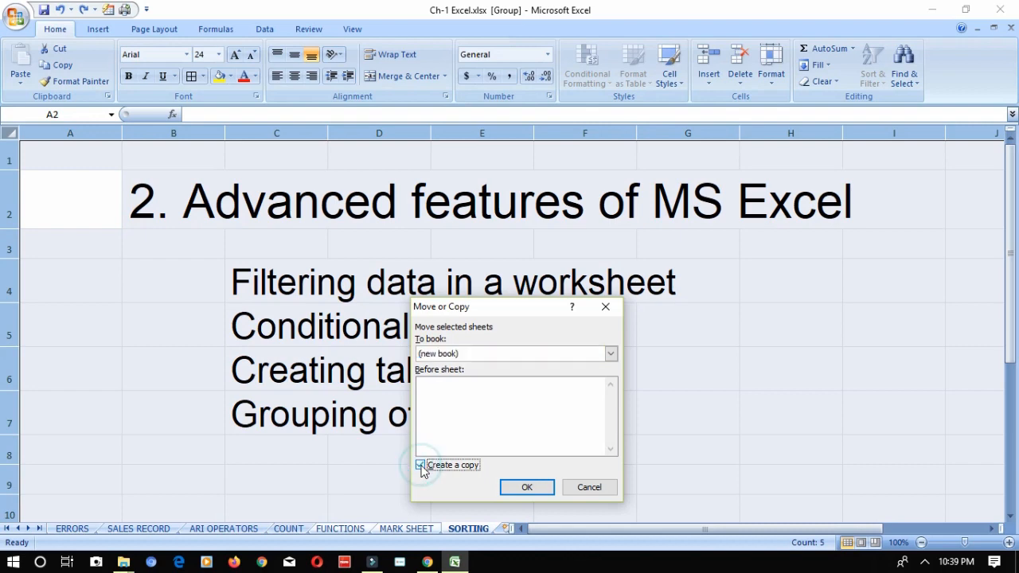
click(519, 487)
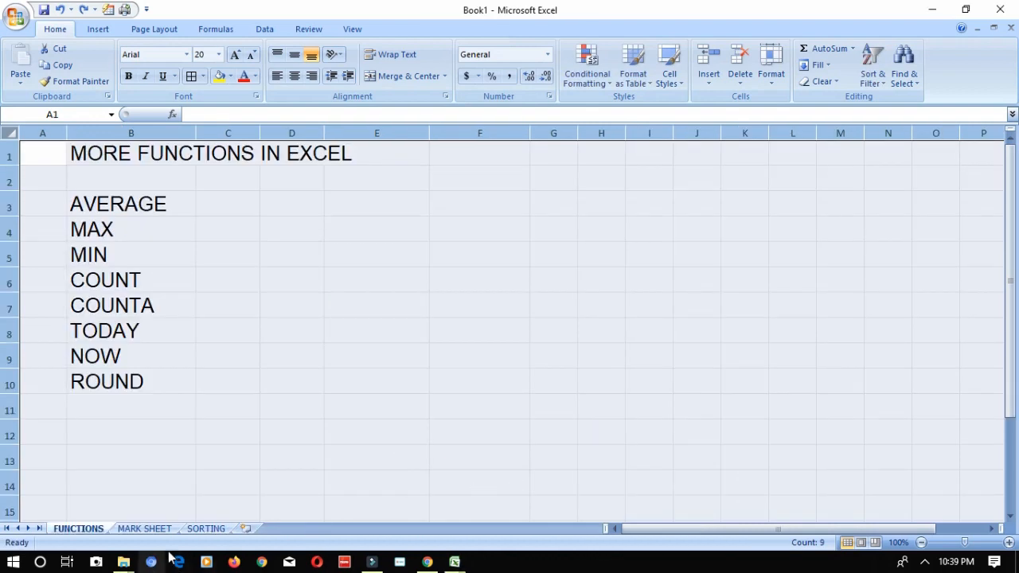
click(207, 531)
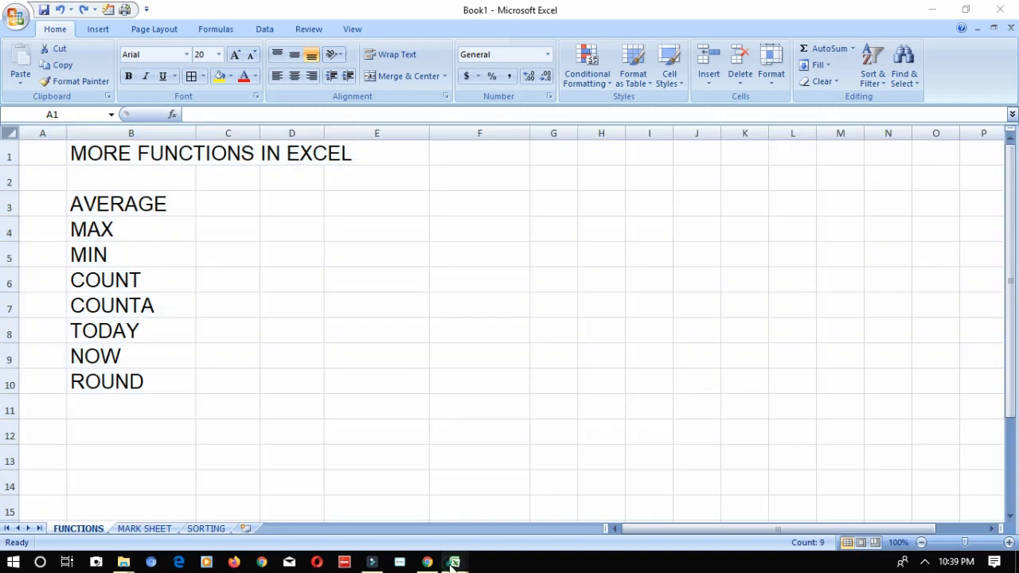
- Switch back to Ch-1 Excel.xlsx and ungroup its worksheets, viewing the COUNT, ERRORS and SALES RECORD sheets individually
mouse_move(452, 564)
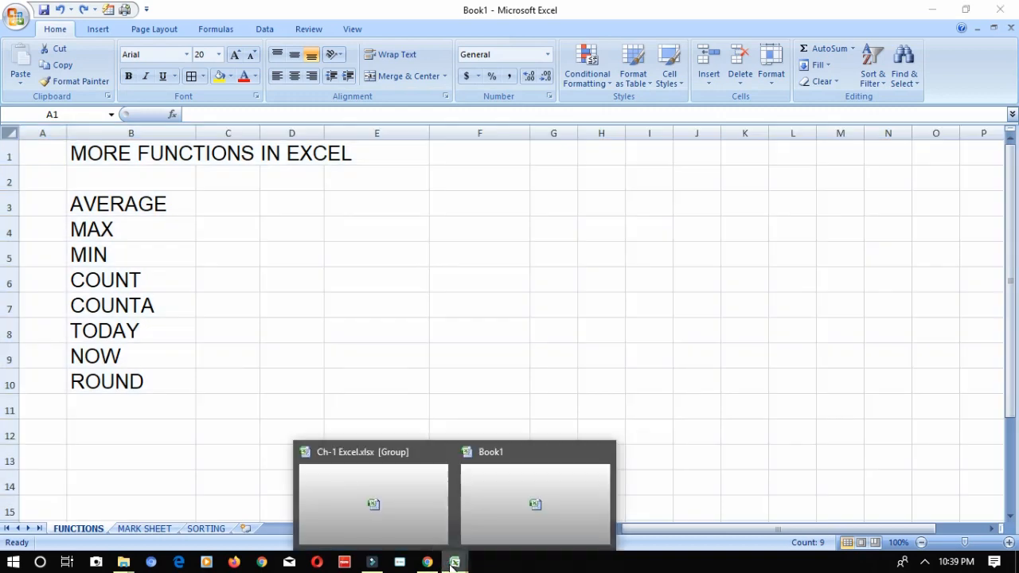
click(421, 529)
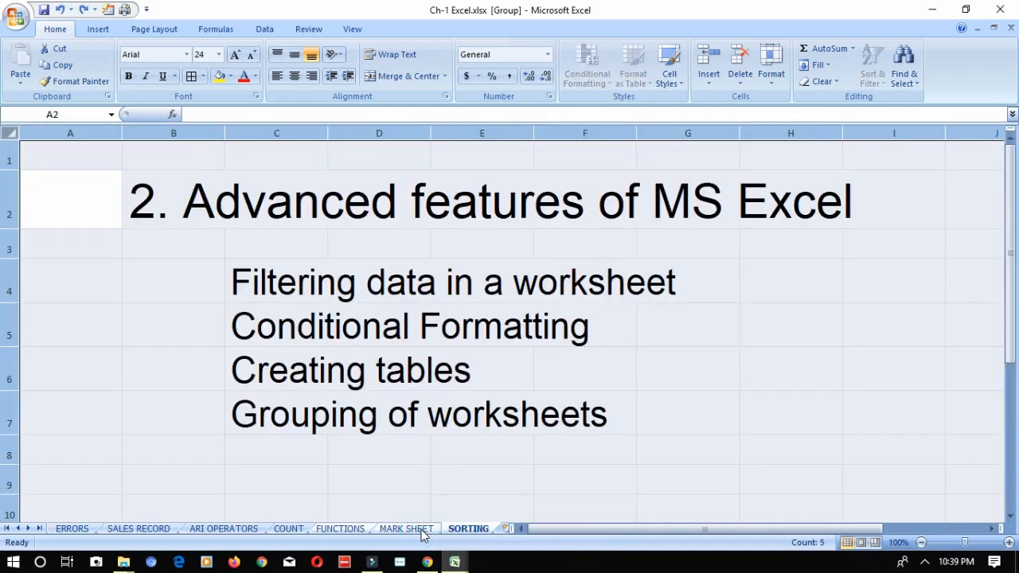
click(293, 529)
click(148, 529)
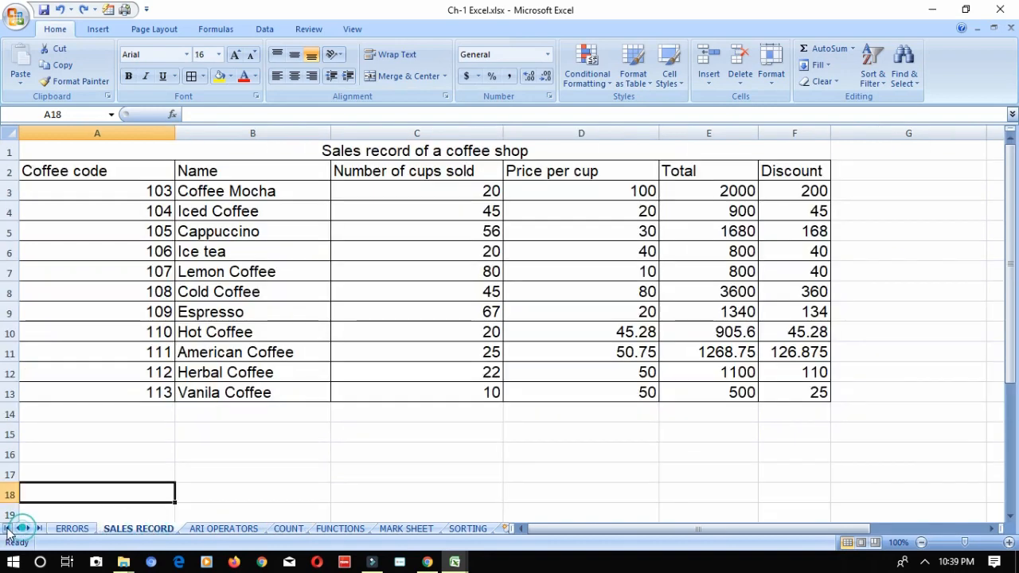
click(72, 529)
click(114, 529)
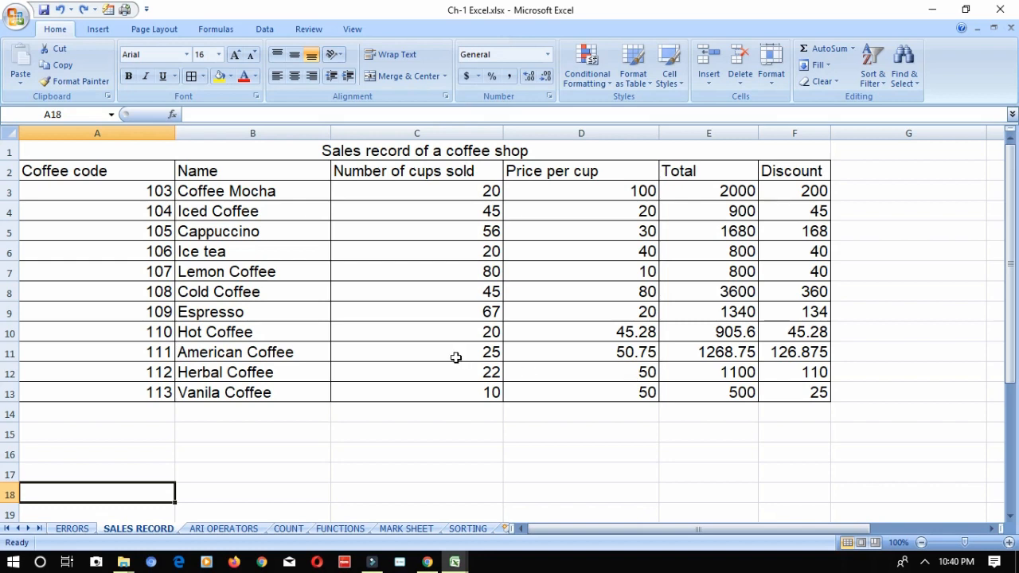
- Add IF in cell B11 of the FUNCTIONS sheet, below ROUND in the list of functions
click(350, 530)
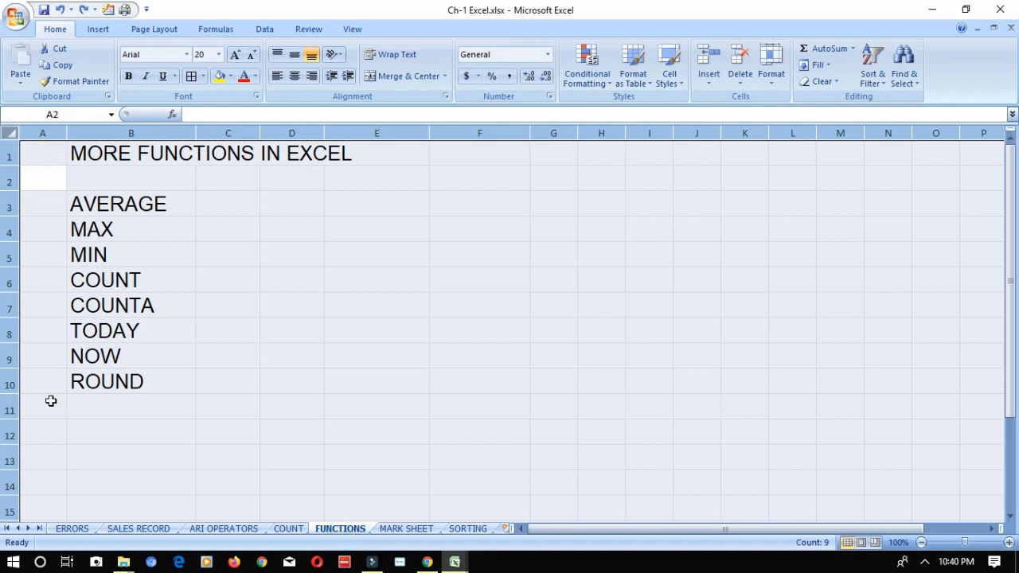
click(86, 409)
text(if)
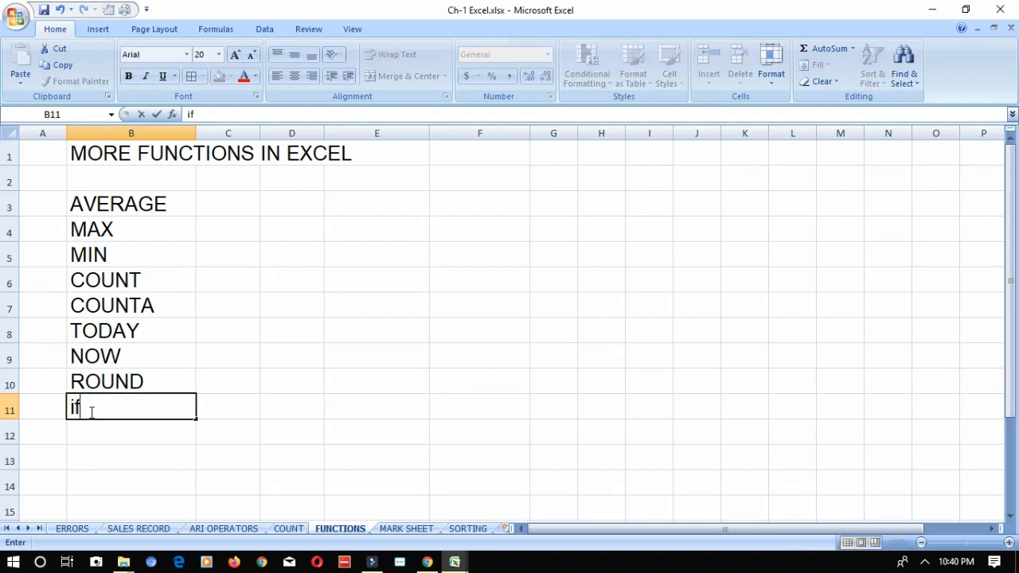
key(BackSpace)
key(BackSpace)
text(IF)
- Examine the Coffee Mocha row on the SALES RECORD sheet, including its Total formula and the IF formula for its Discount
click(143, 532)
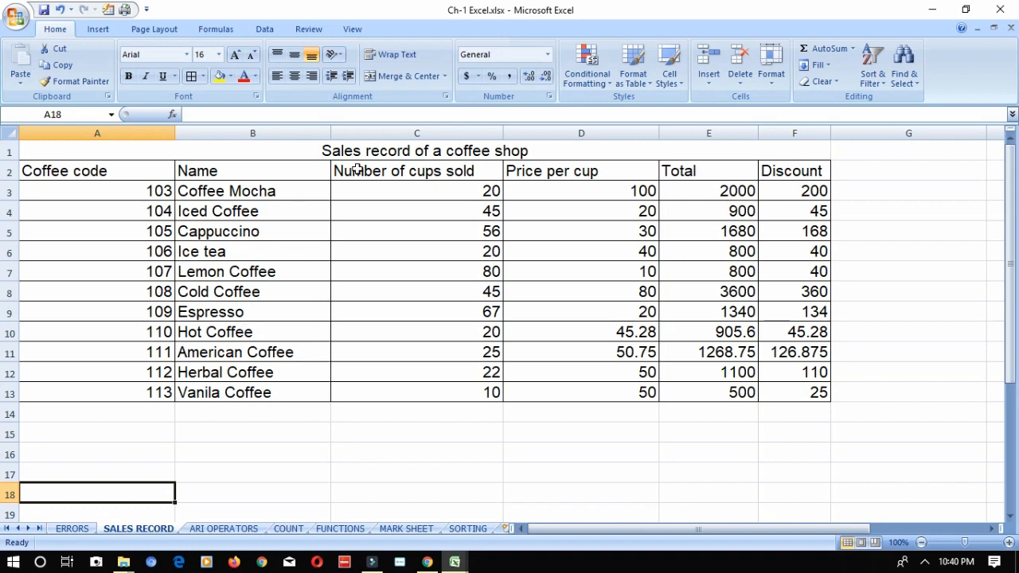
click(377, 190)
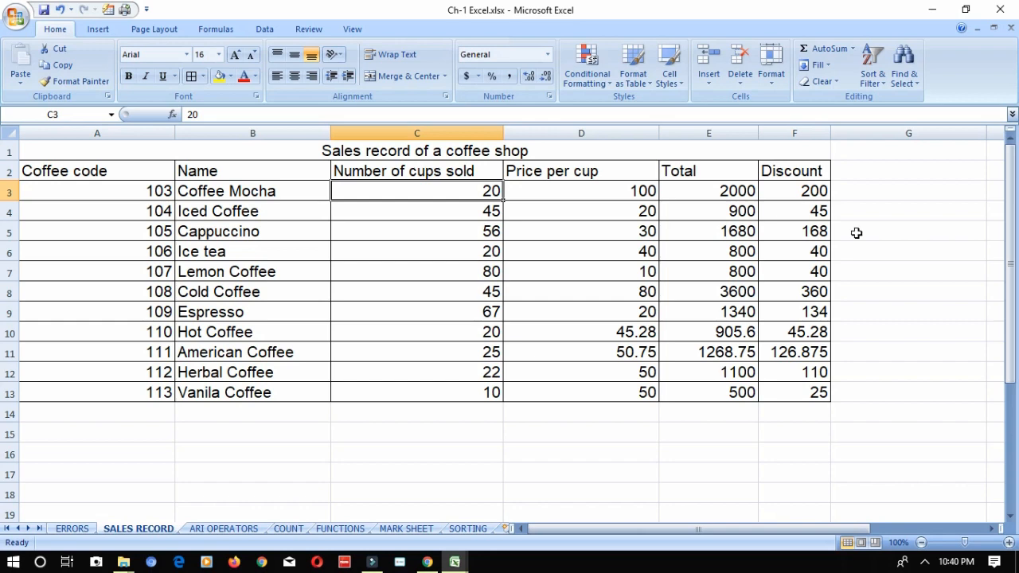
click(718, 190)
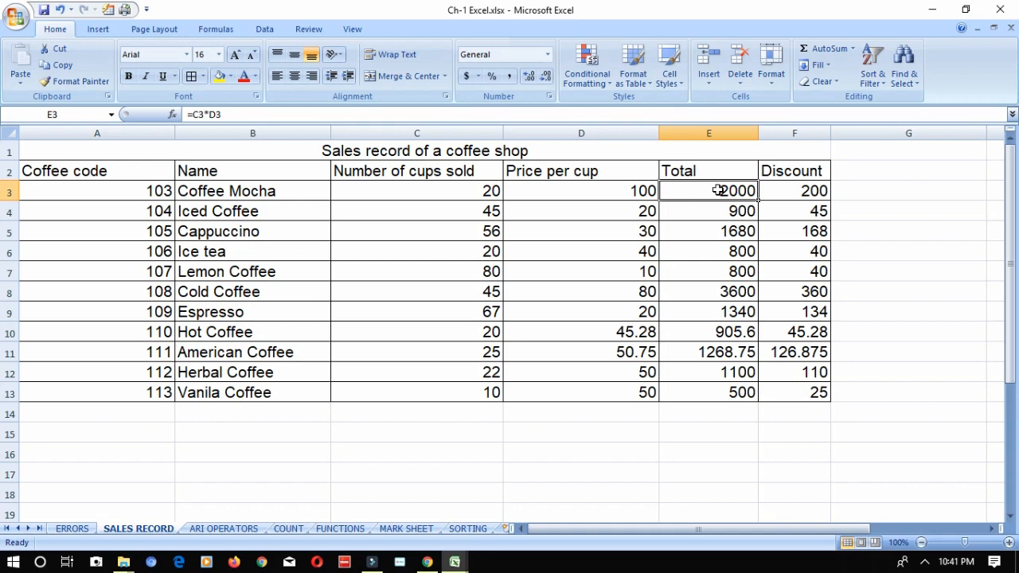
click(775, 200)
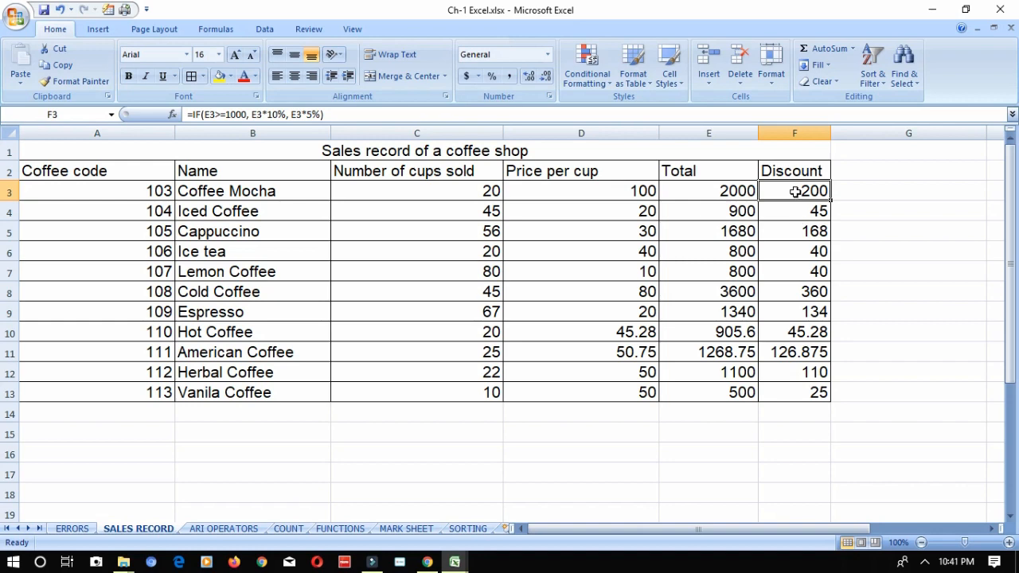
double_click(797, 191)
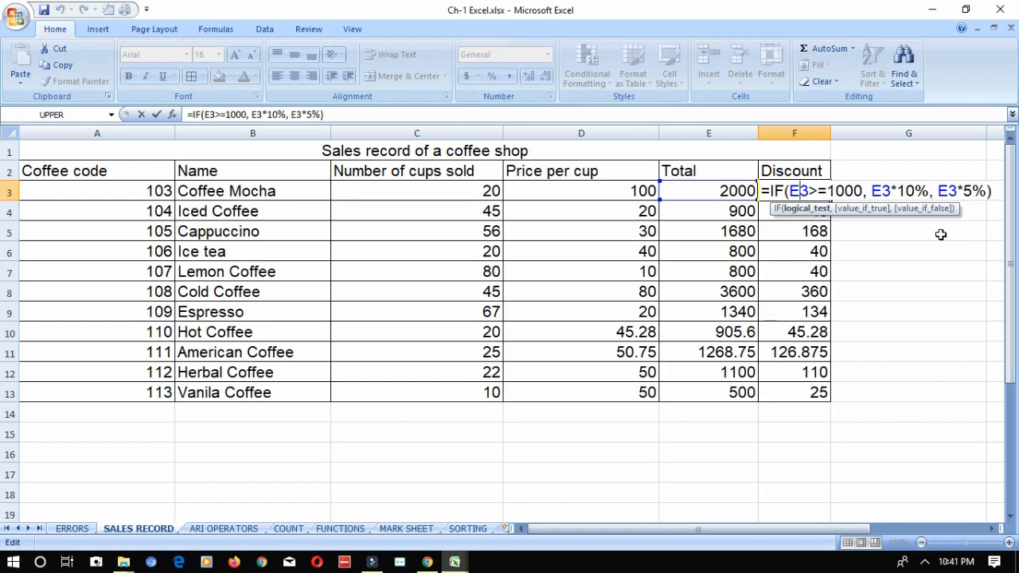
key(Return)
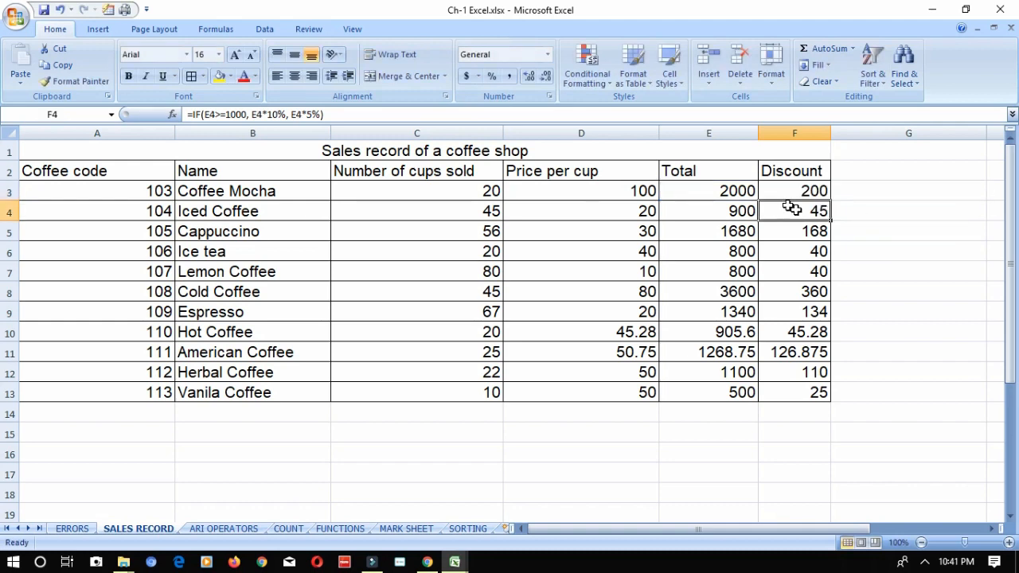
- Fill the Discount formula =IF(E3>=1000, E3*10%, E3*5%) from F3 down to F13
click(749, 188)
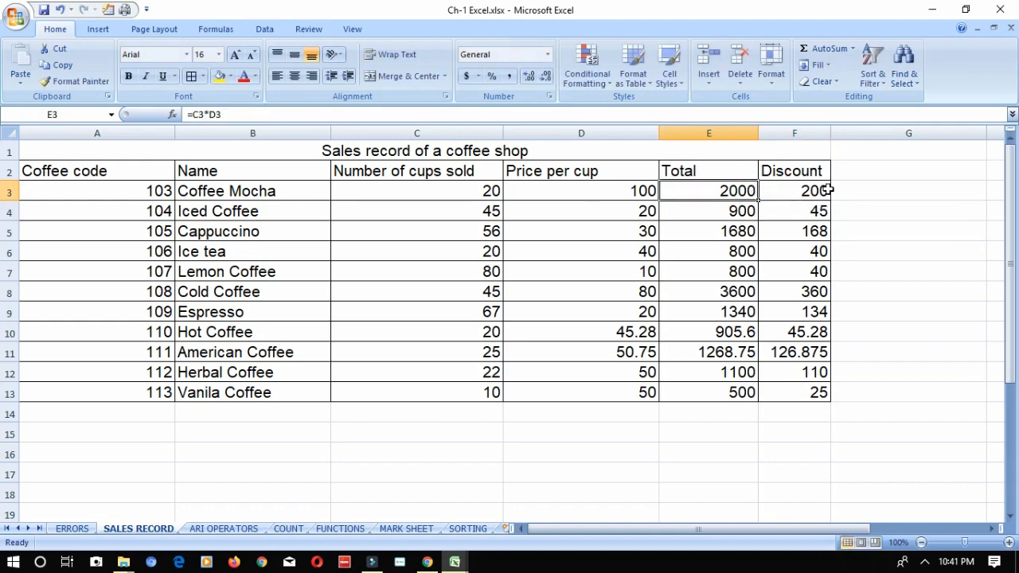
click(828, 190)
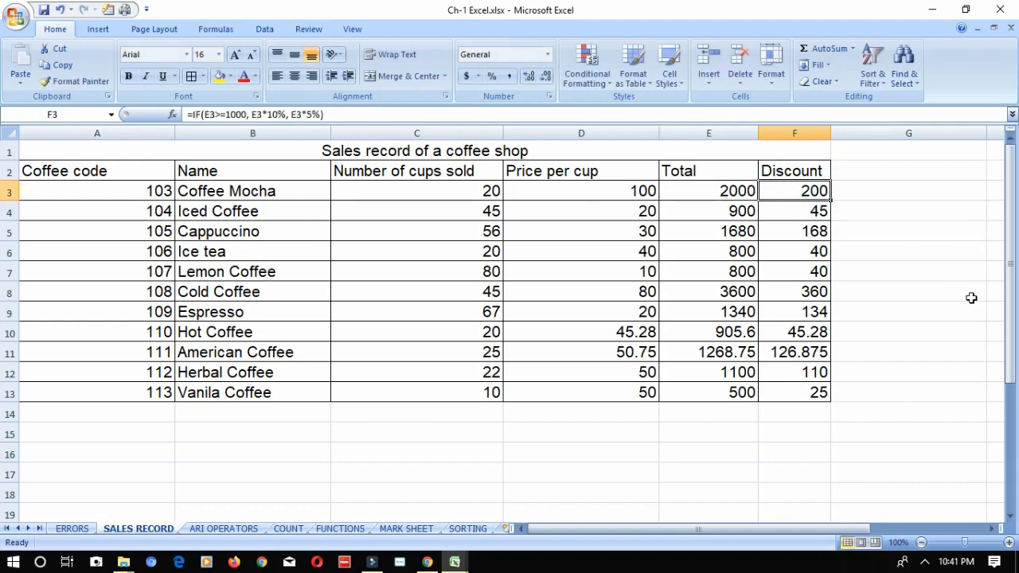
key(Down)
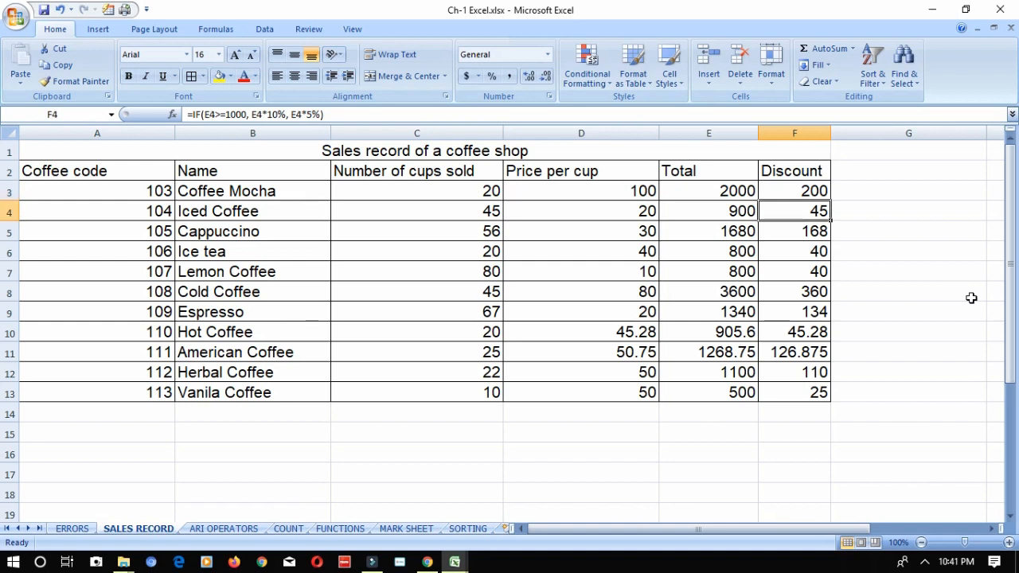
click(814, 197)
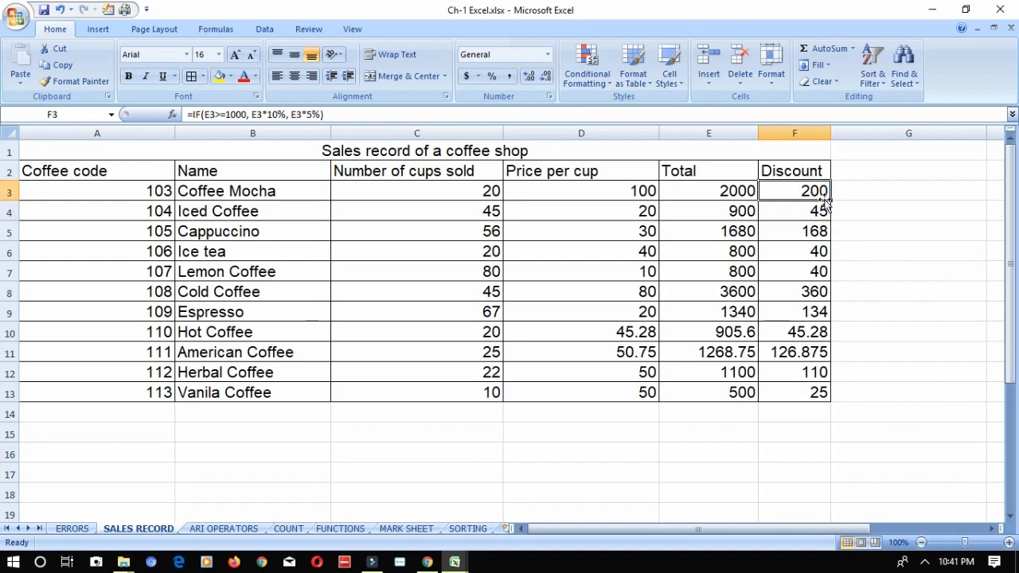
drag(830, 201, 828, 402)
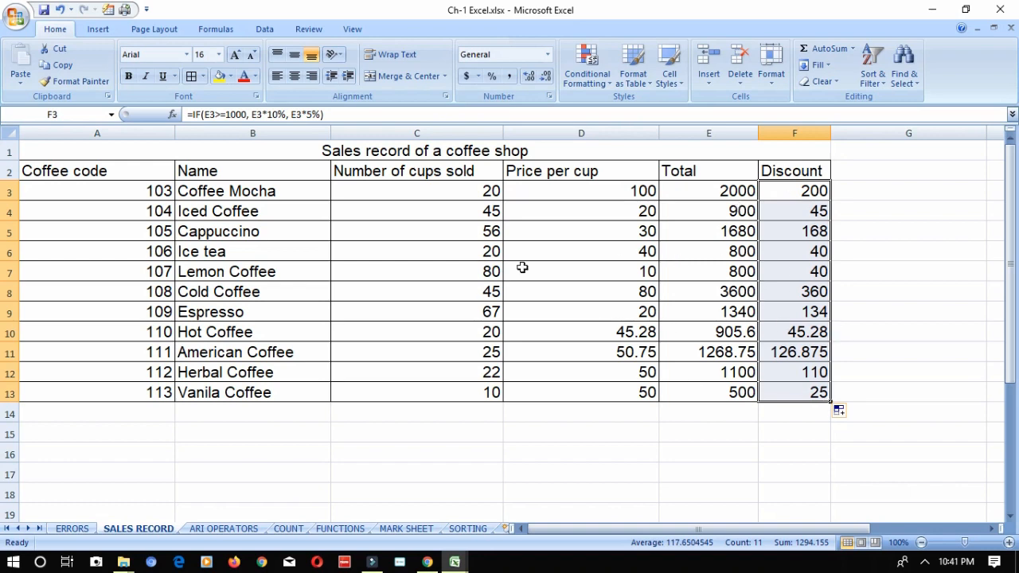
- Return to the SORTING sheet and replace its all-cells selection with cell E9
click(465, 529)
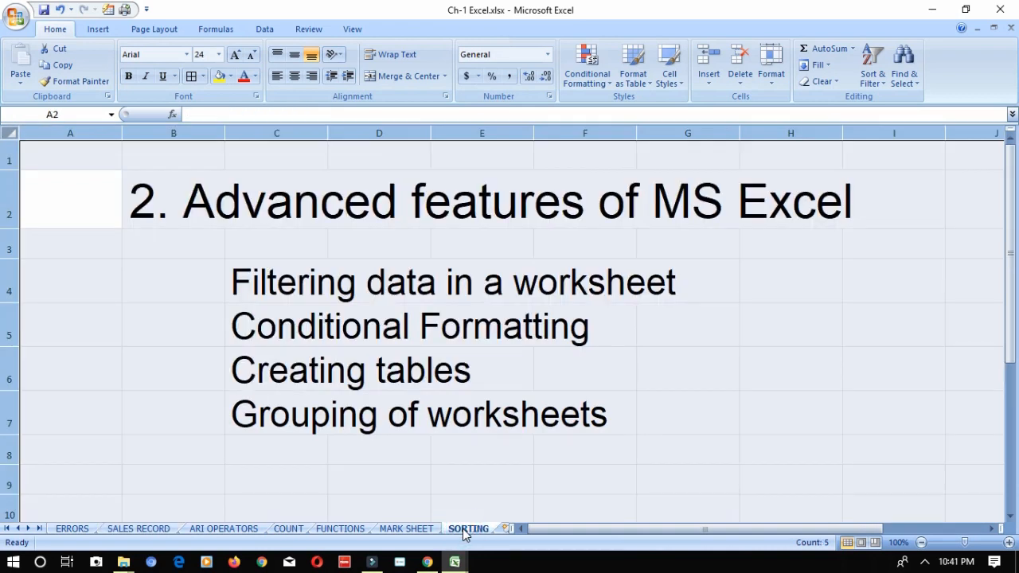
click(461, 484)
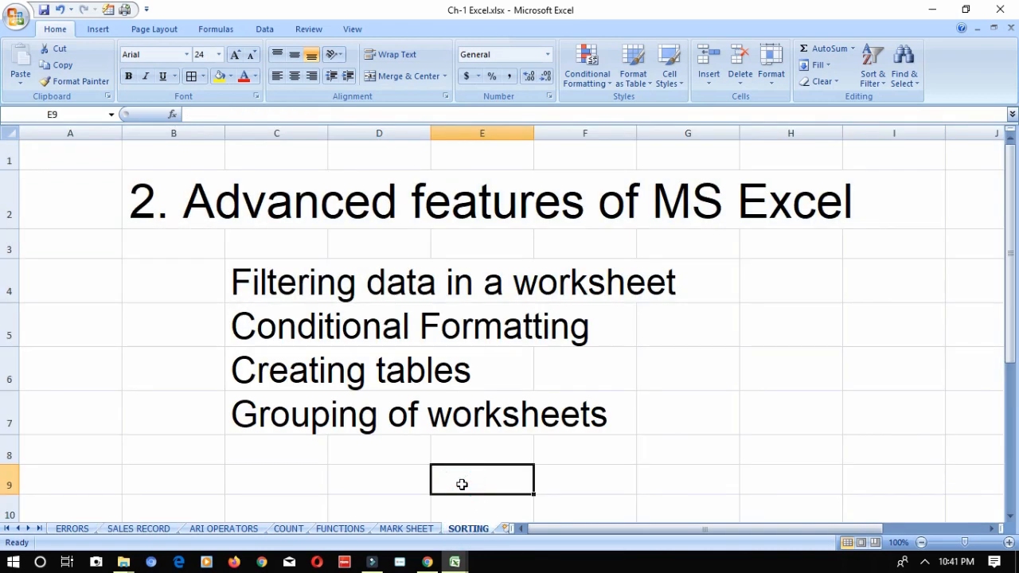